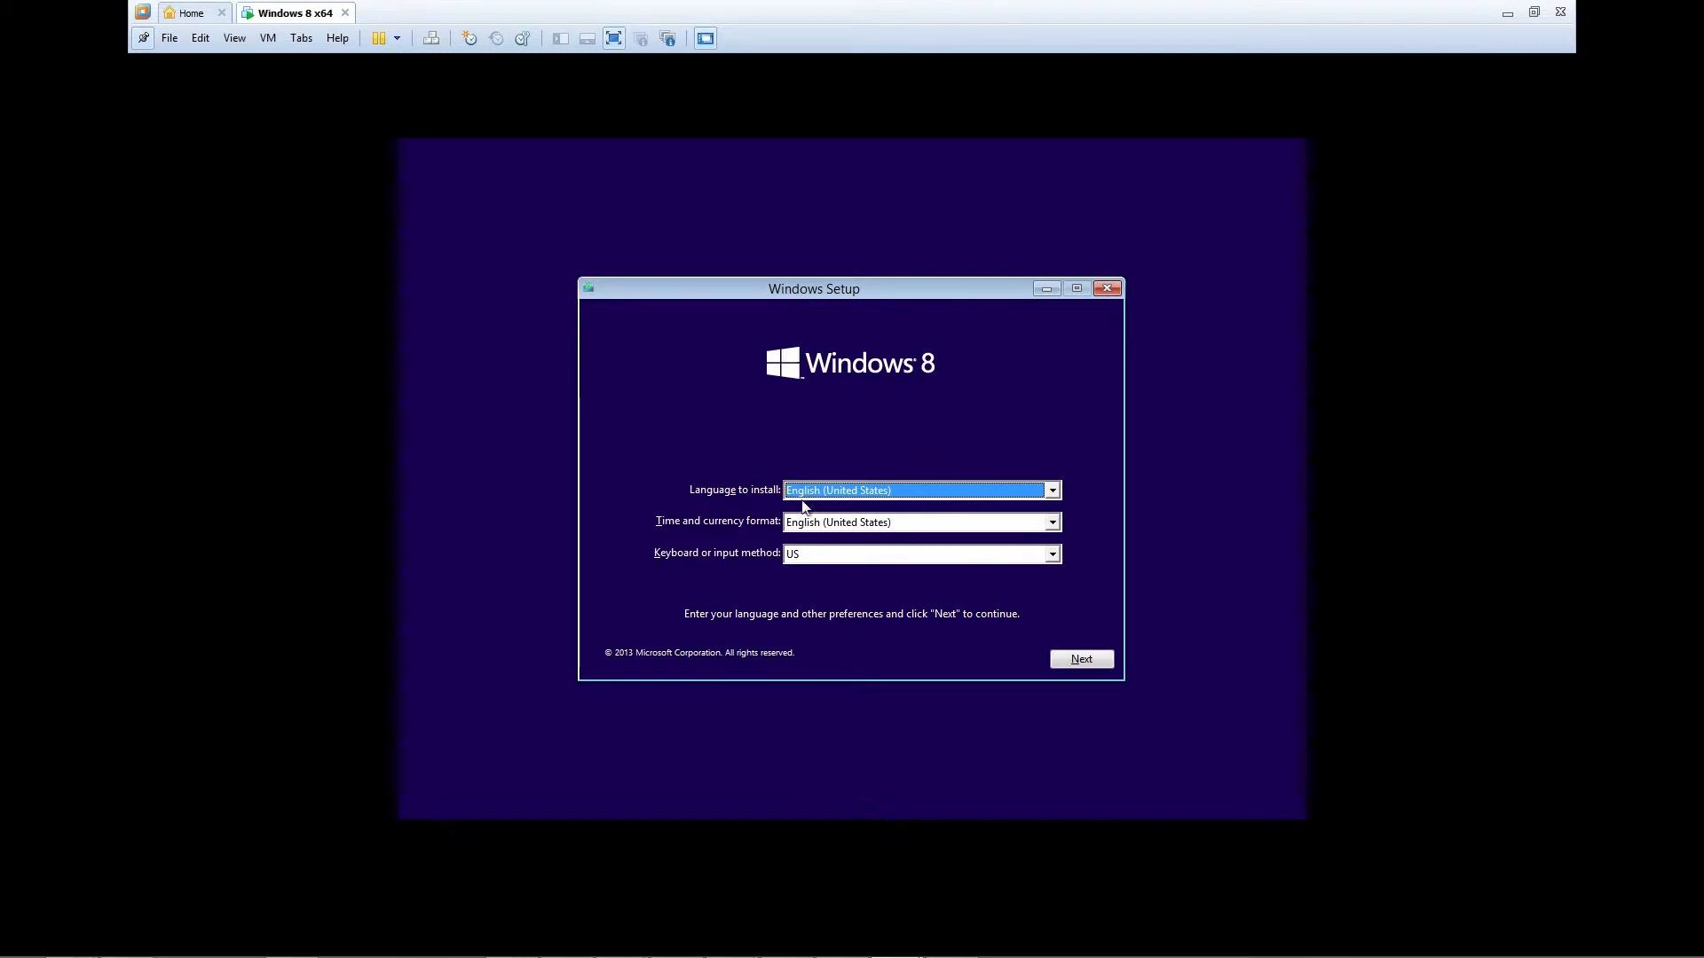
# Keep English (United States) as the time format and US as the keyboard layout, and start the Windows installation.
pyautogui.click(845, 523)
pyautogui.click(856, 541)
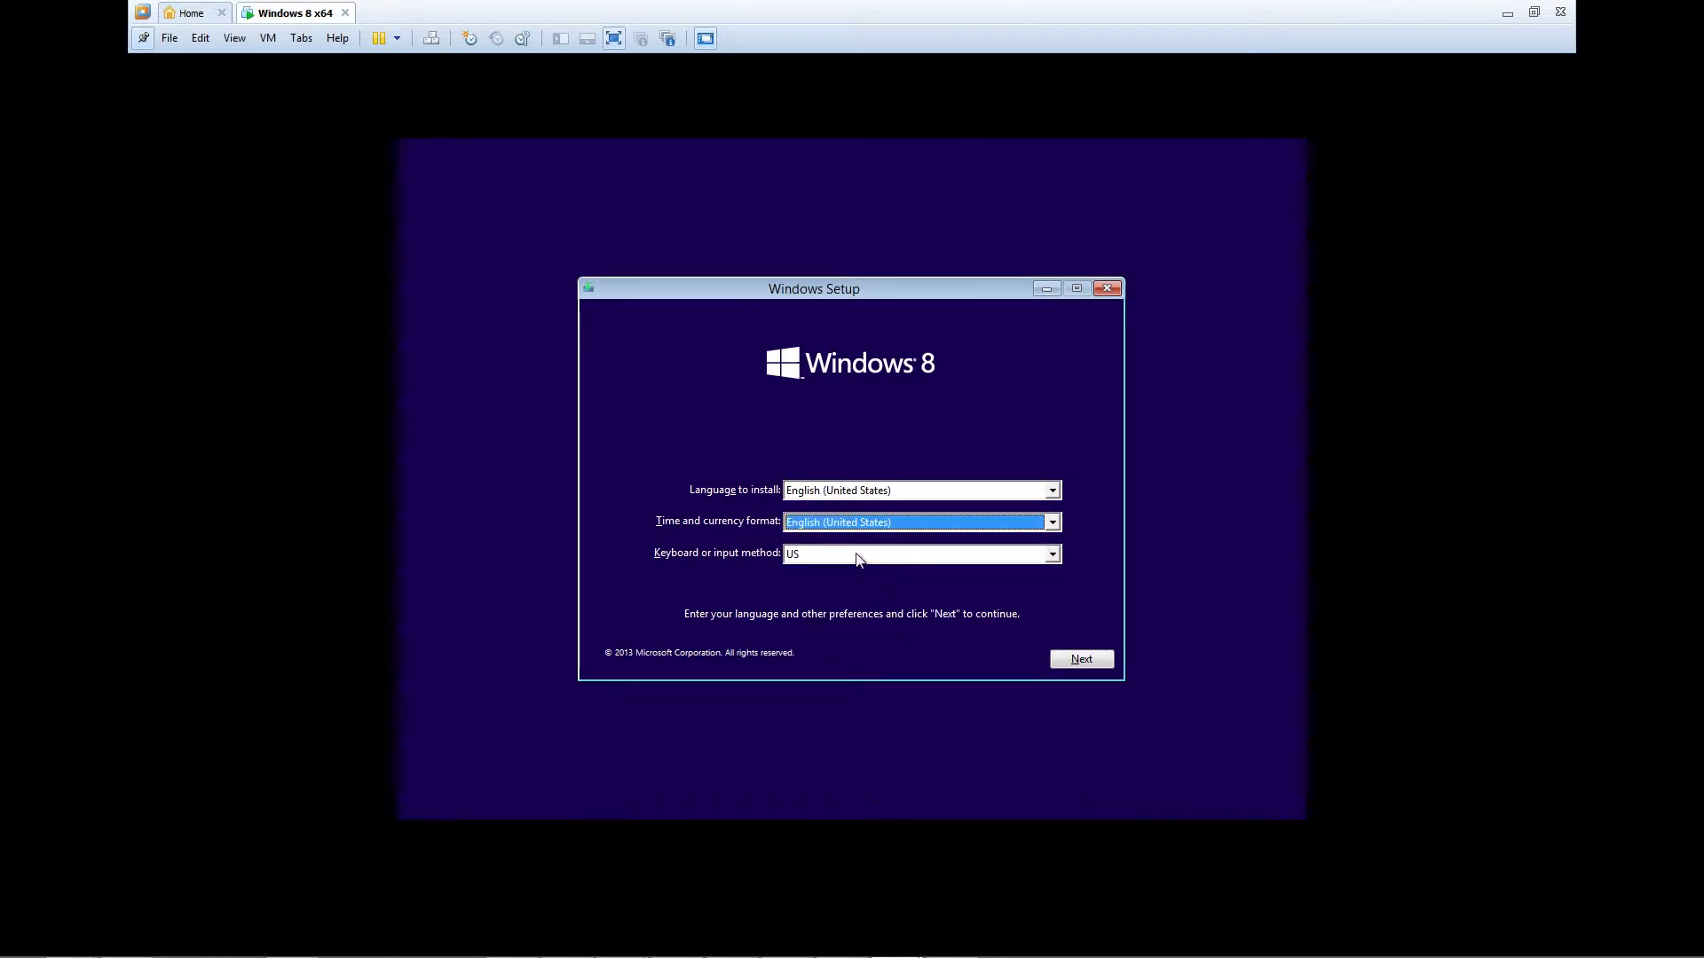
pyautogui.click(859, 555)
pyautogui.scroll(2, 865, 622)
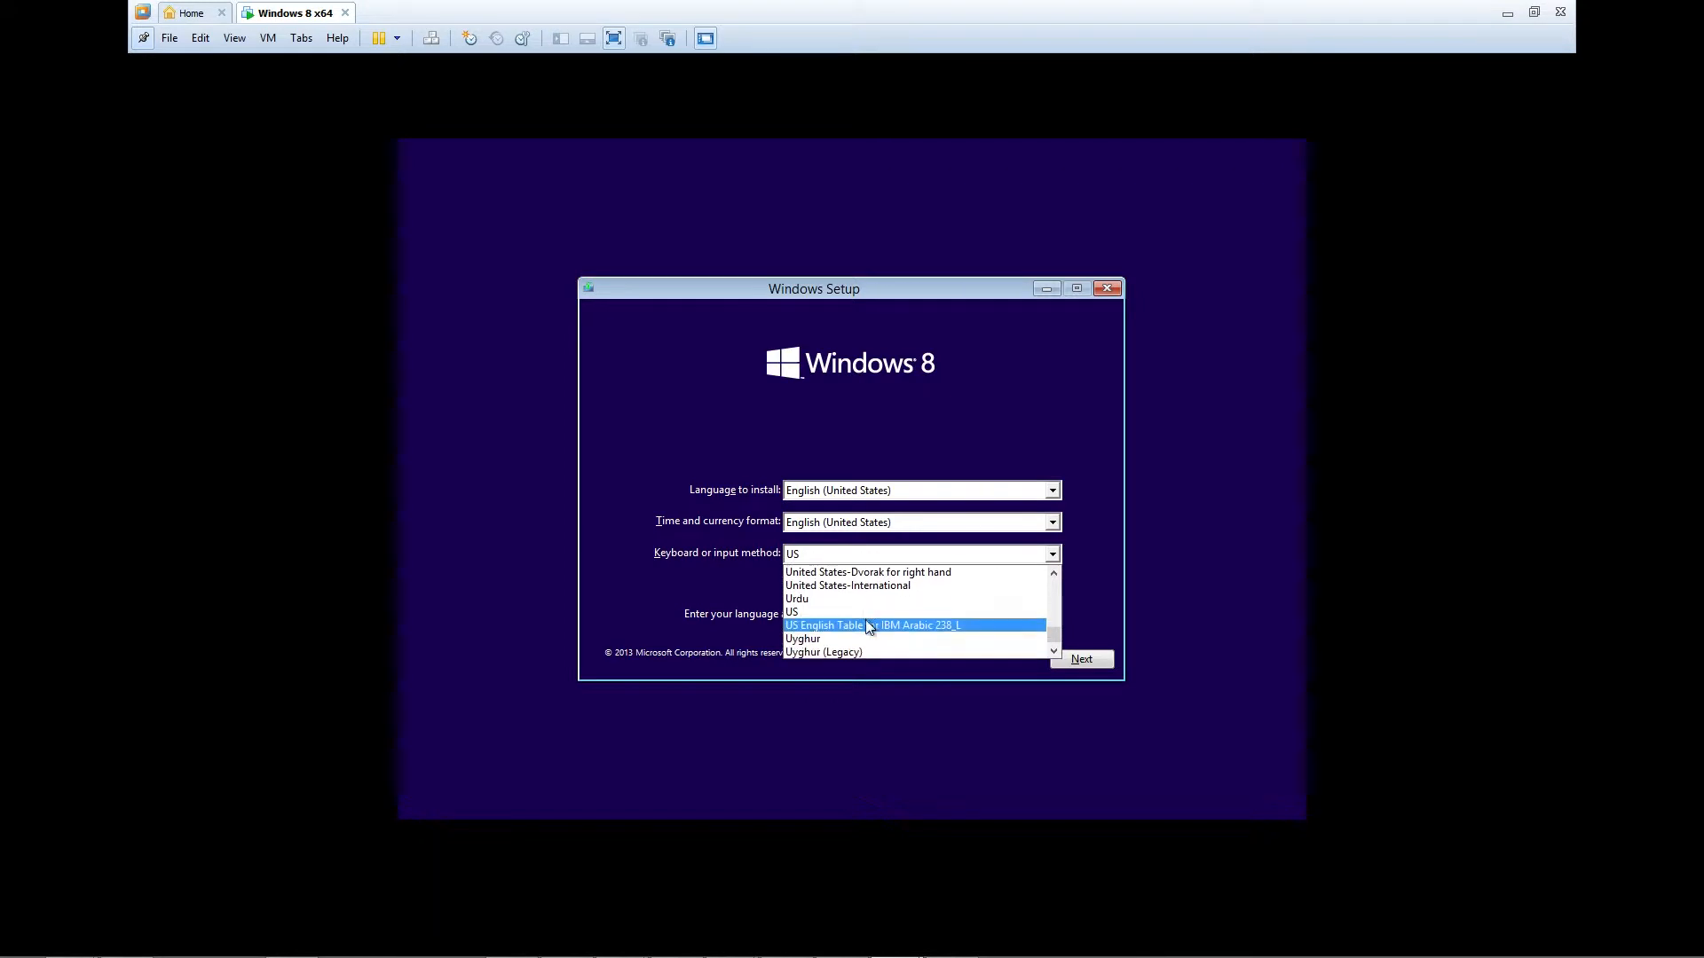
pyautogui.click(804, 611)
pyautogui.click(1081, 658)
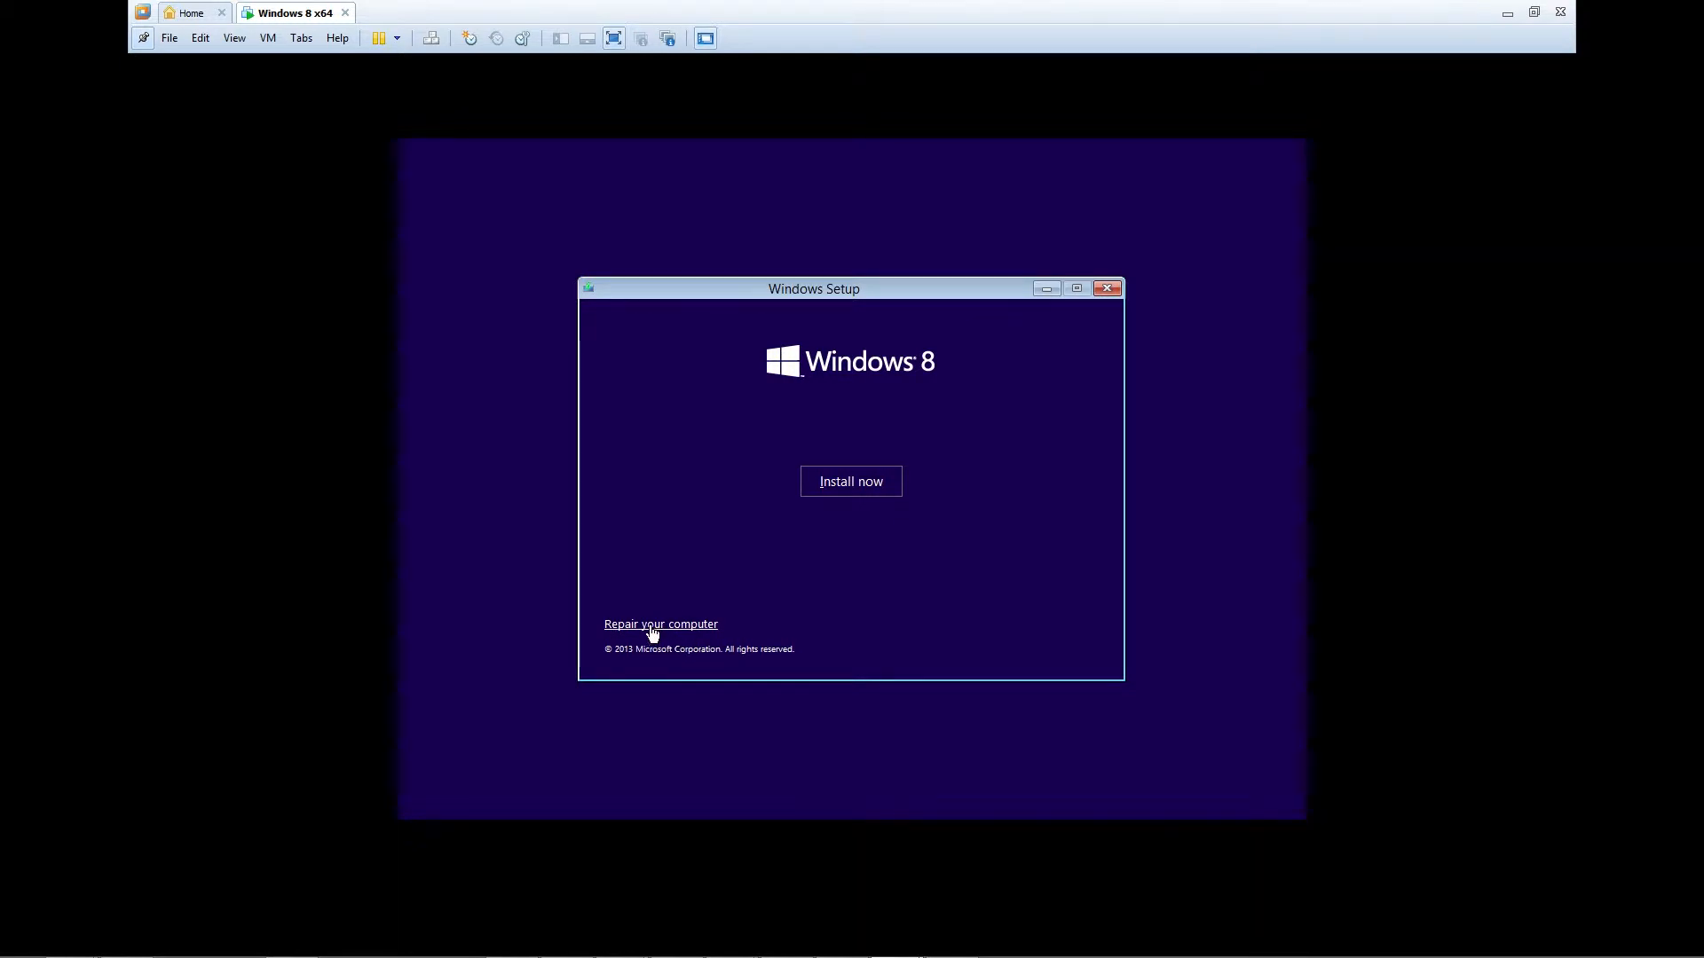
pyautogui.click(838, 488)
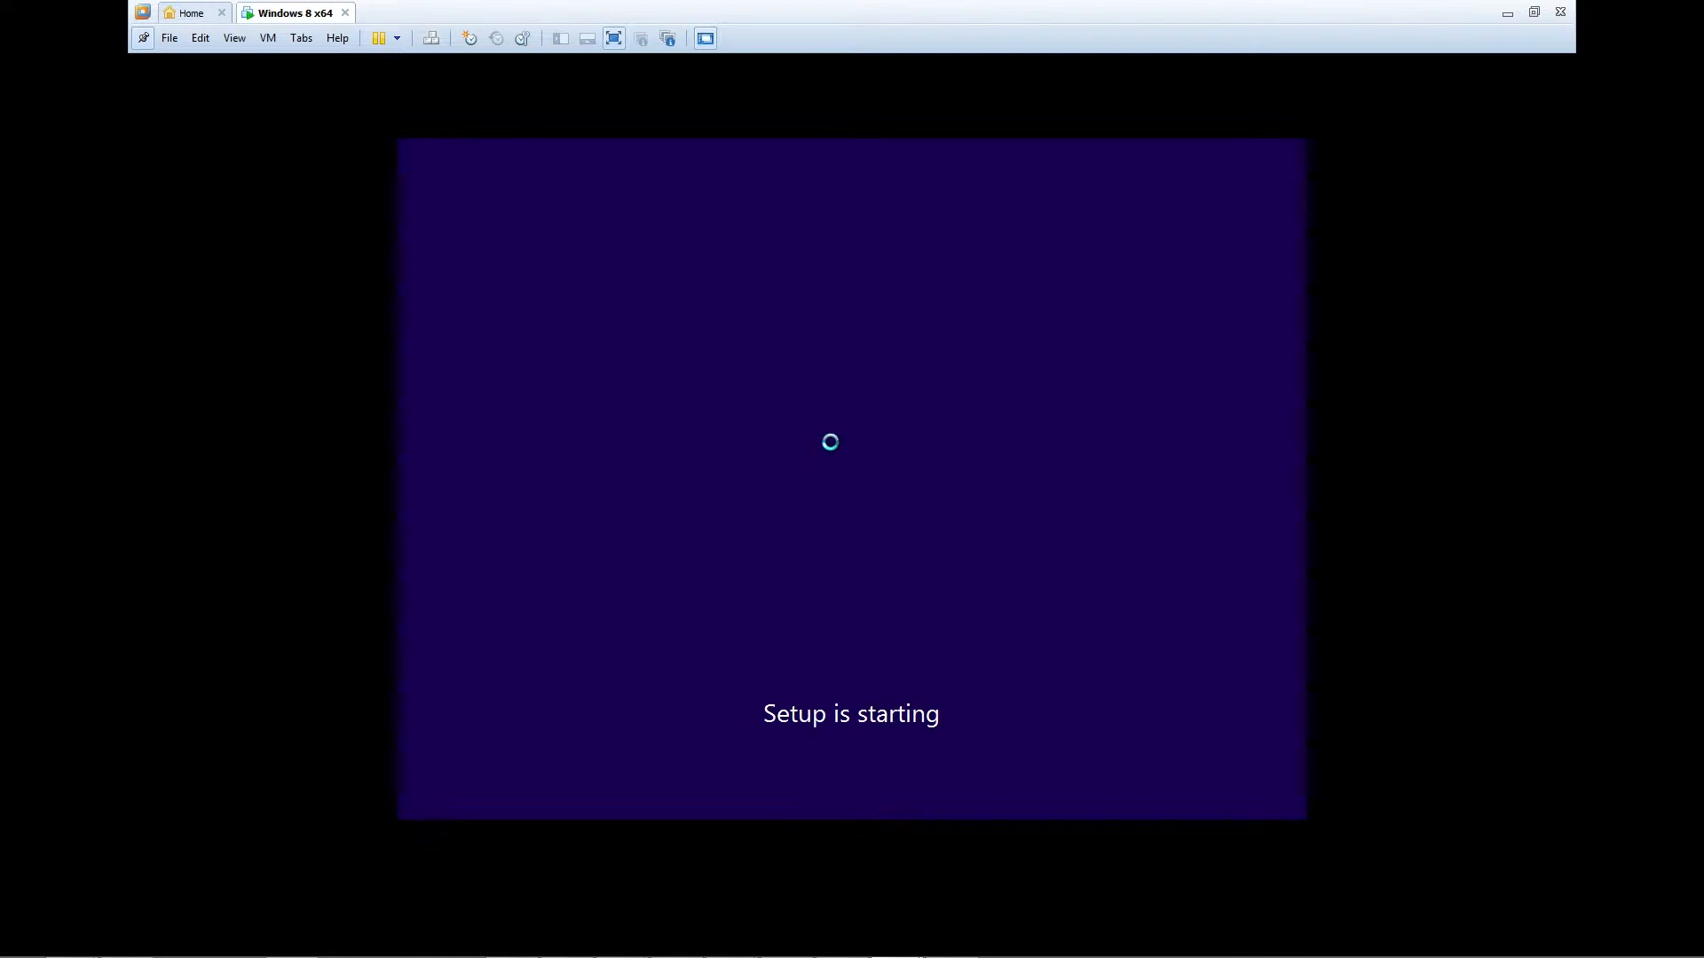
pyautogui.click(1023, 141)
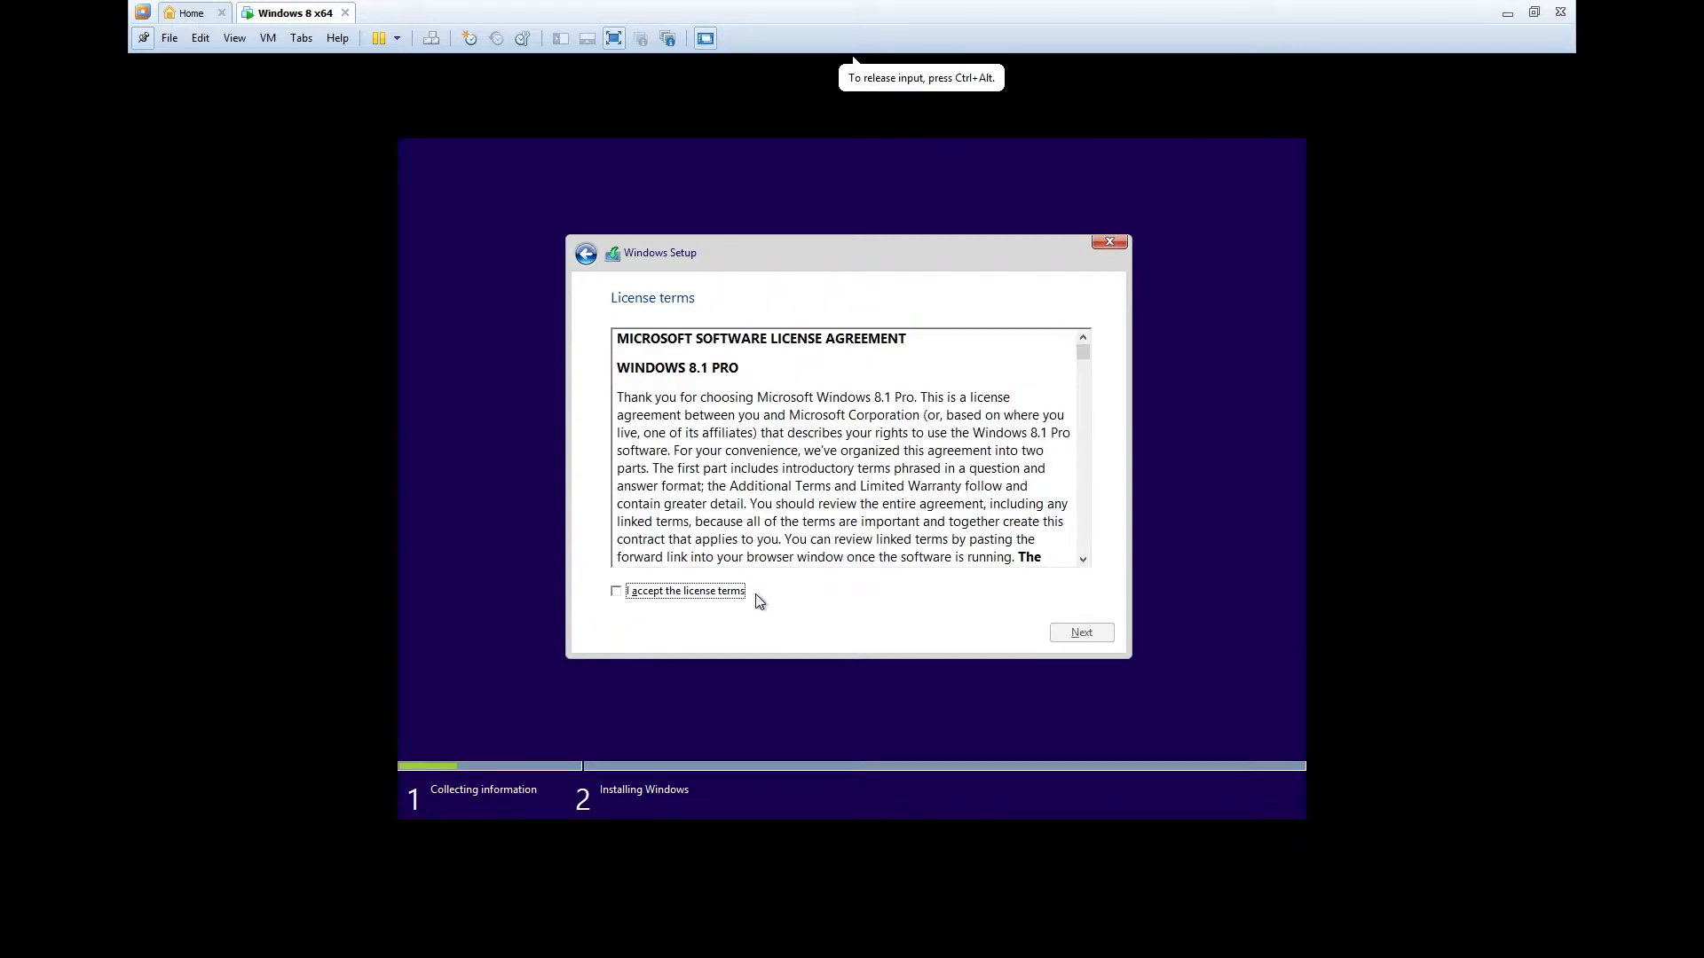
# Accept the Windows 8.1 Pro license terms after skimming the agreement, and continue the setup.
pyautogui.click(710, 593)
pyautogui.scroll(-5, 1082, 353)
pyautogui.moveTo(1082, 356)
pyautogui.mouseDown()
pyautogui.moveTo(1073, 578)
pyautogui.moveTo(1088, 346)
pyautogui.mouseUp()
pyautogui.scroll(-1, 1088, 348)
pyautogui.scroll(1, 1085, 340)
pyautogui.click(1078, 631)
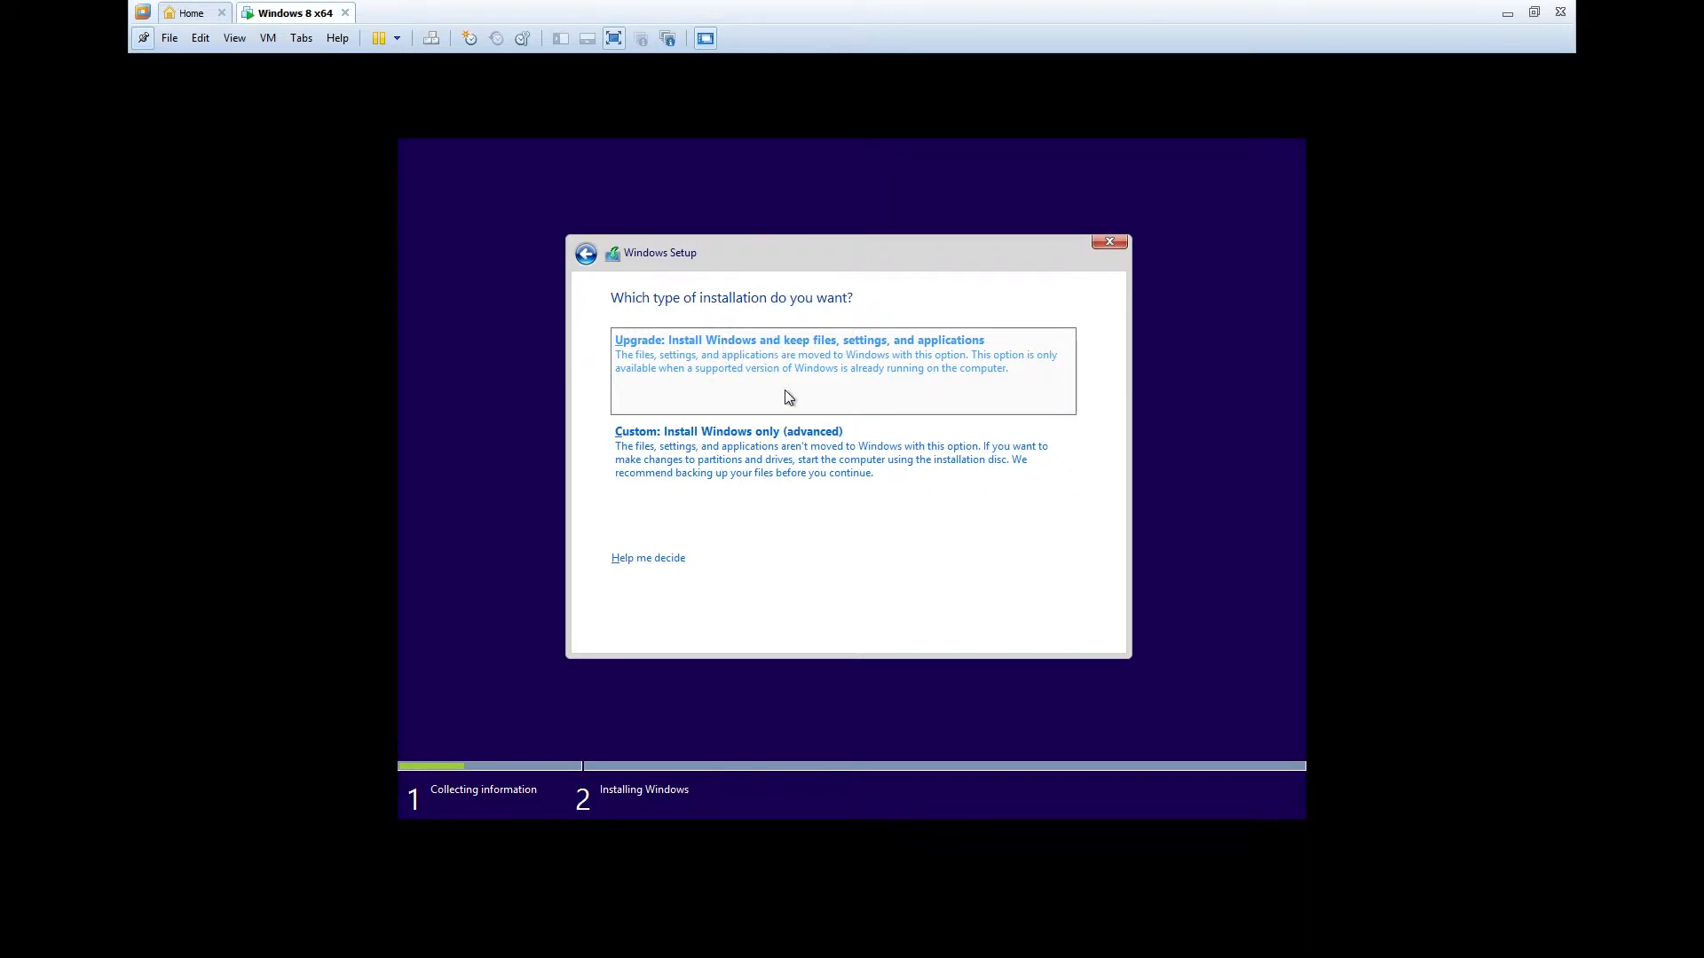
# Choose the custom Windows-only installation and install onto Drive 0 Unallocated Space.
pyautogui.click(802, 460)
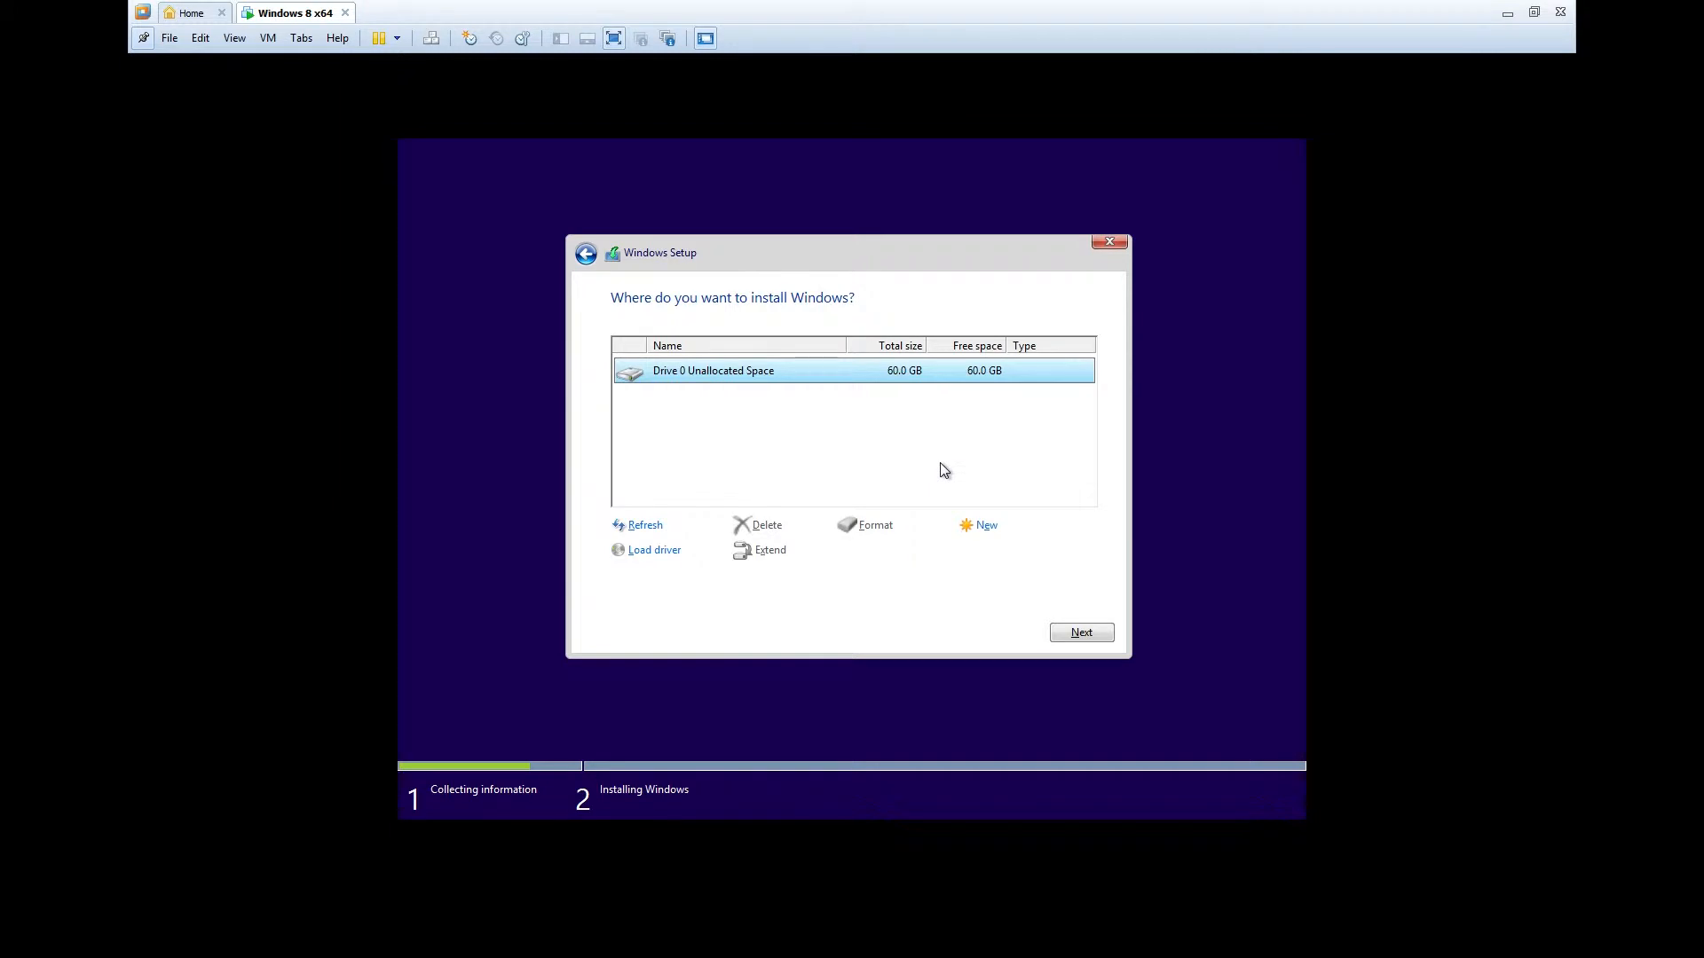
pyautogui.click(1064, 630)
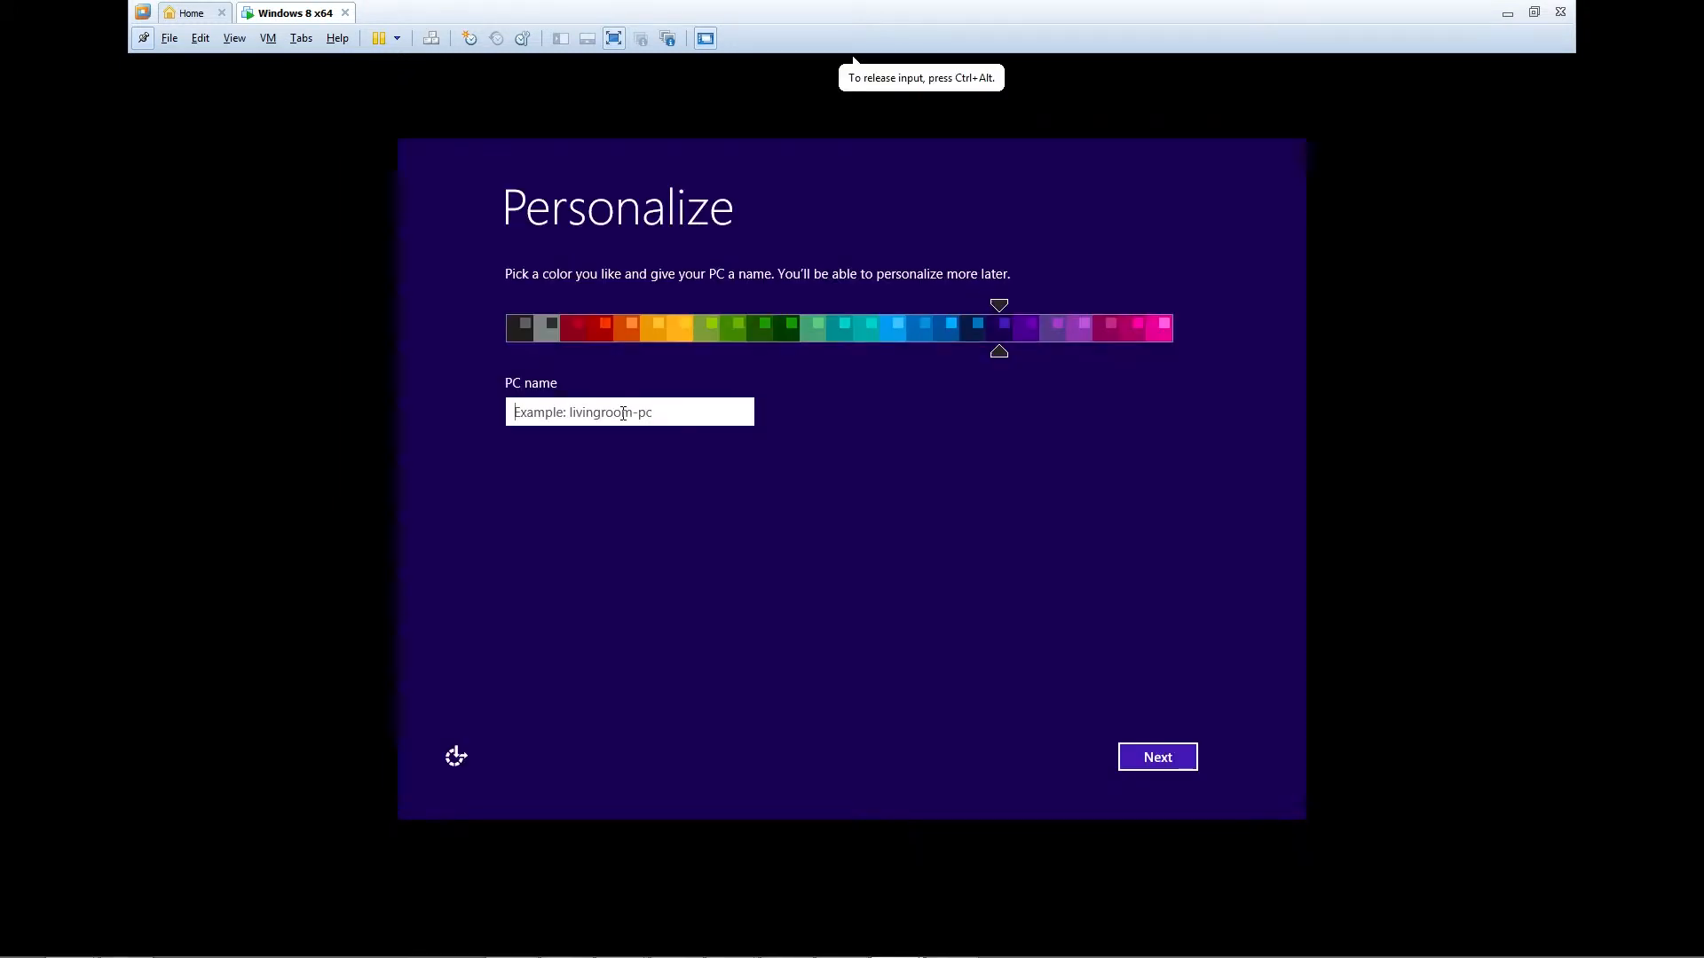
# Personalize the PC with the darkest grey, nearly black colour scheme and the PC name faftek-vm.
pyautogui.click(980, 317)
pyautogui.moveTo(809, 328)
pyautogui.mouseDown()
pyautogui.moveTo(512, 330)
pyautogui.moveTo(760, 353)
pyautogui.moveTo(509, 364)
pyautogui.moveTo(999, 391)
pyautogui.moveTo(476, 401)
pyautogui.mouseUp()
pyautogui.click(586, 401)
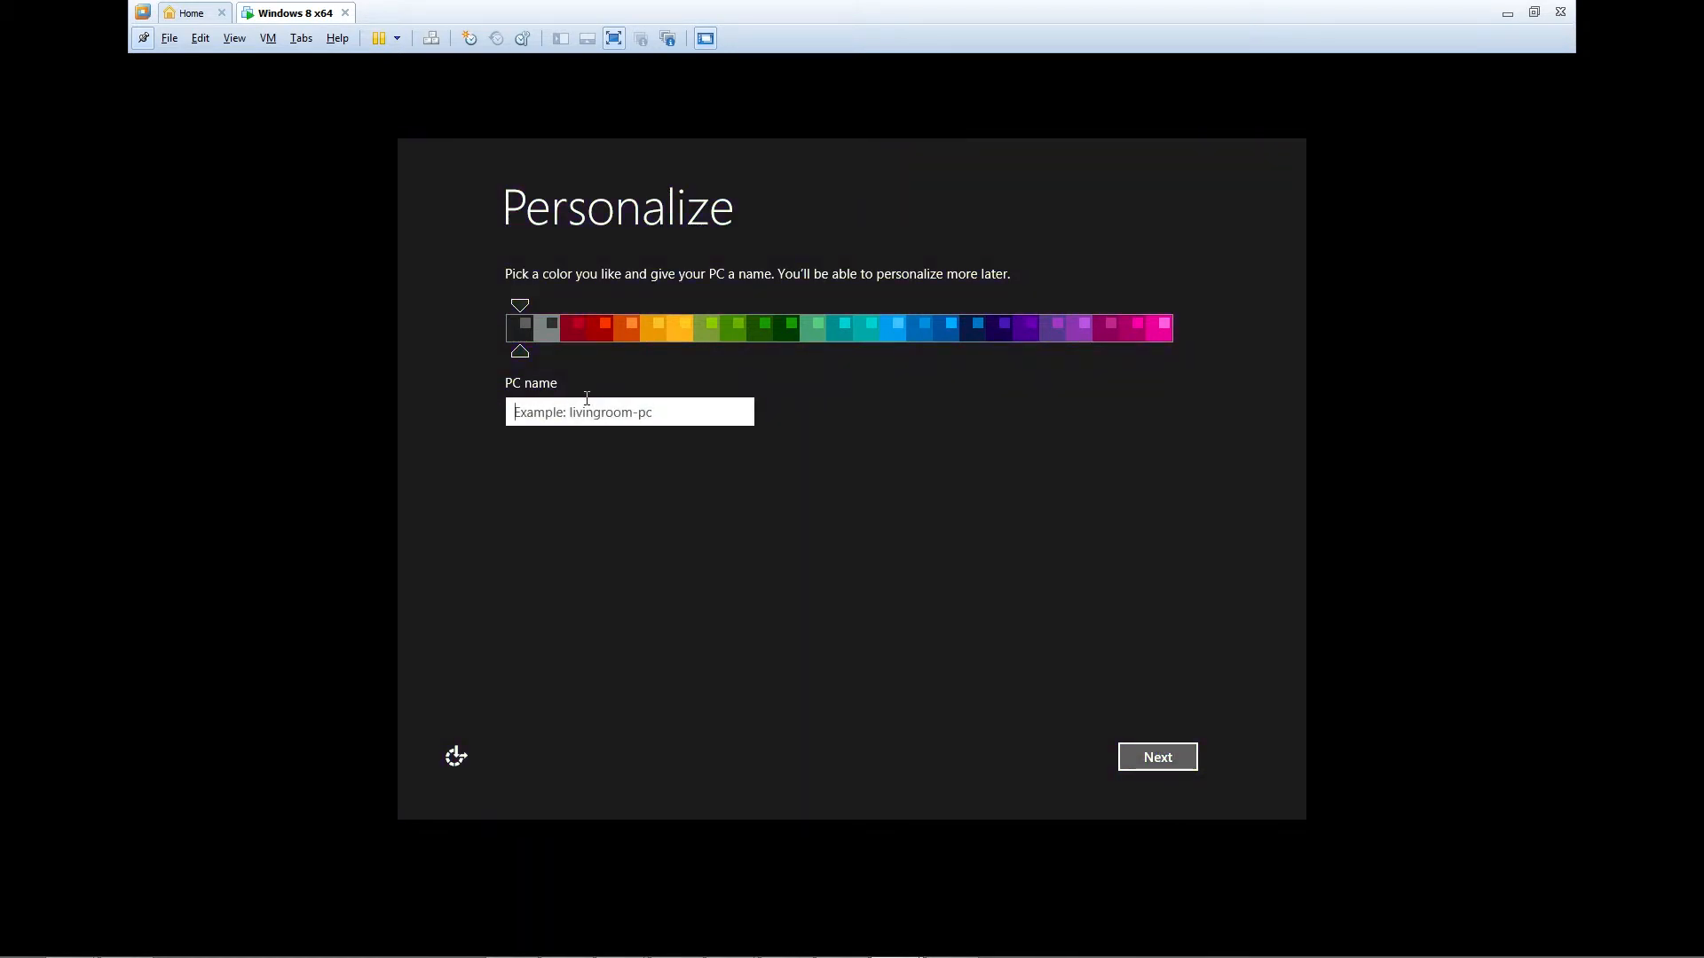
pyautogui.write('faftek-vm')
pyautogui.moveTo(623, 414); pyautogui.dragTo(497, 430)
pyautogui.click(594, 400)
pyautogui.click(1157, 757)
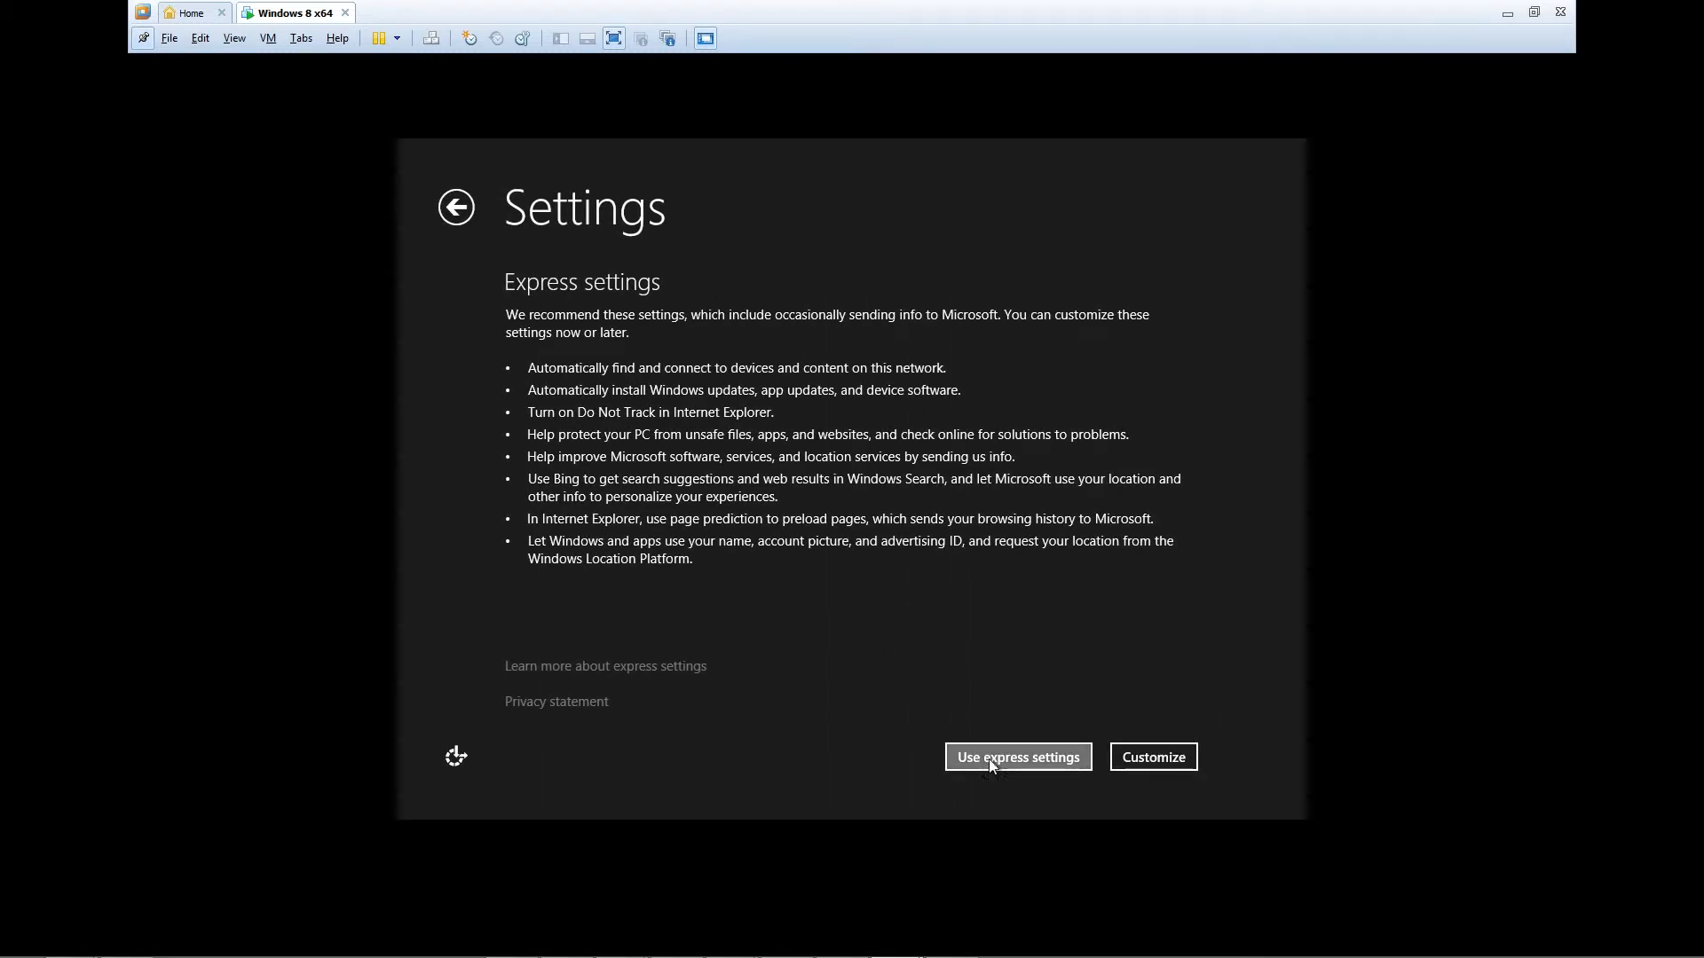
# Customize the setup settings instead of using express ones, and allow device discovery for home or work networks.
pyautogui.click(1176, 756)
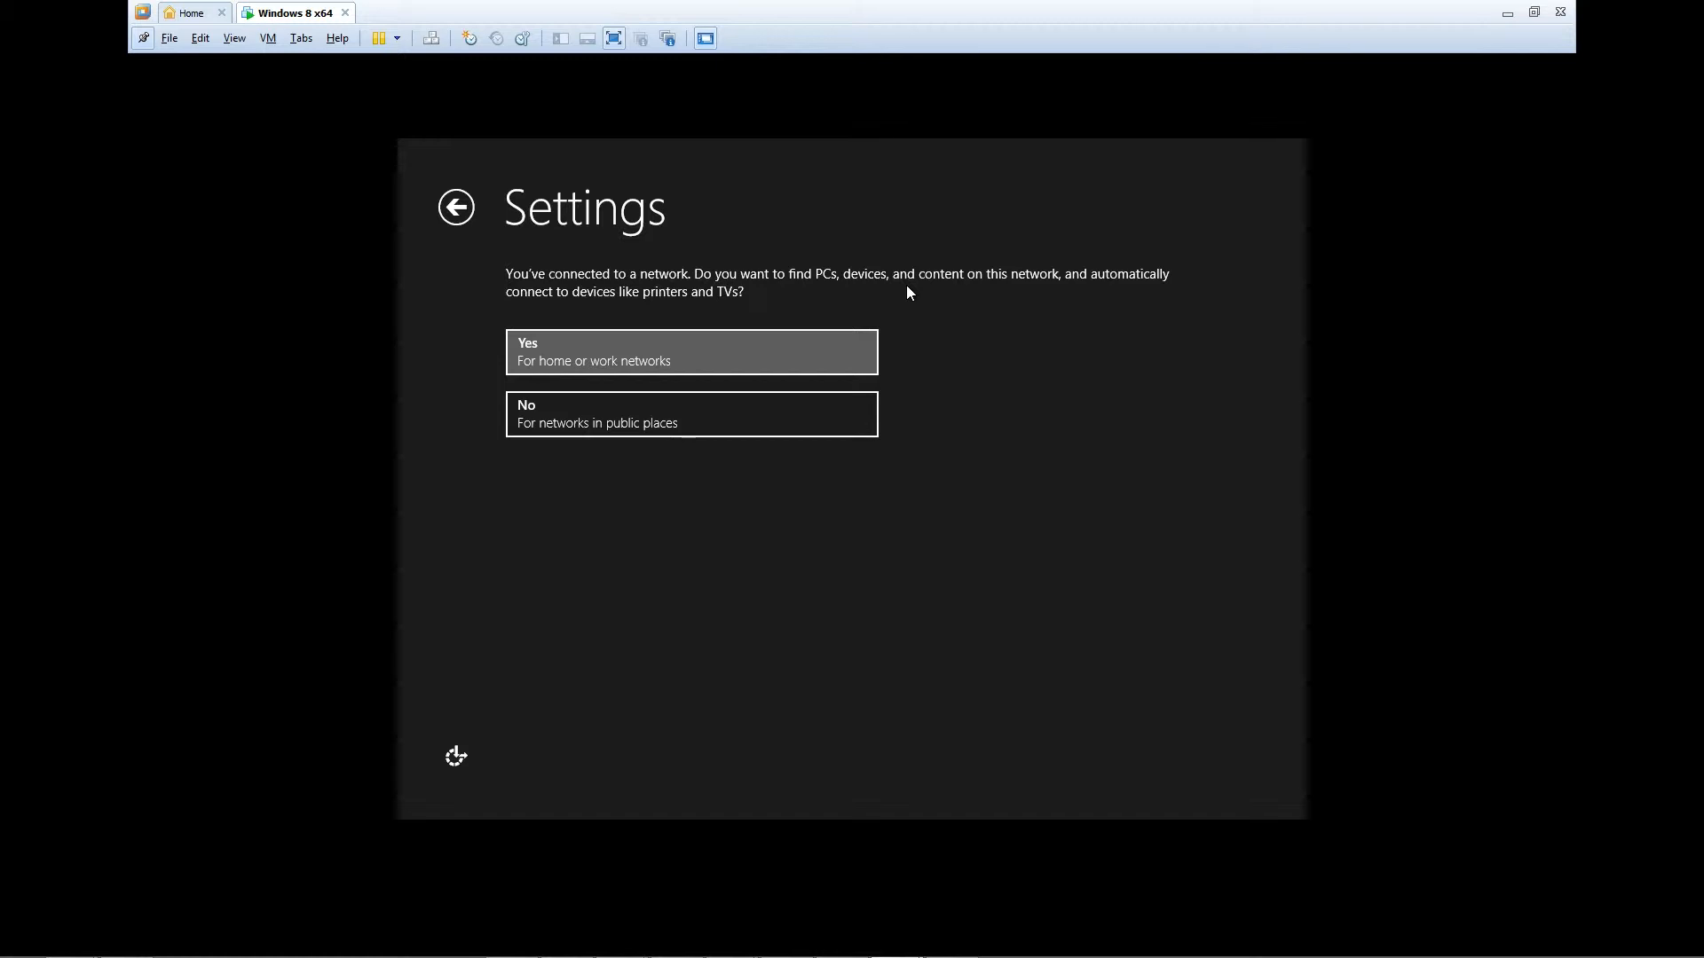
pyautogui.click(850, 339)
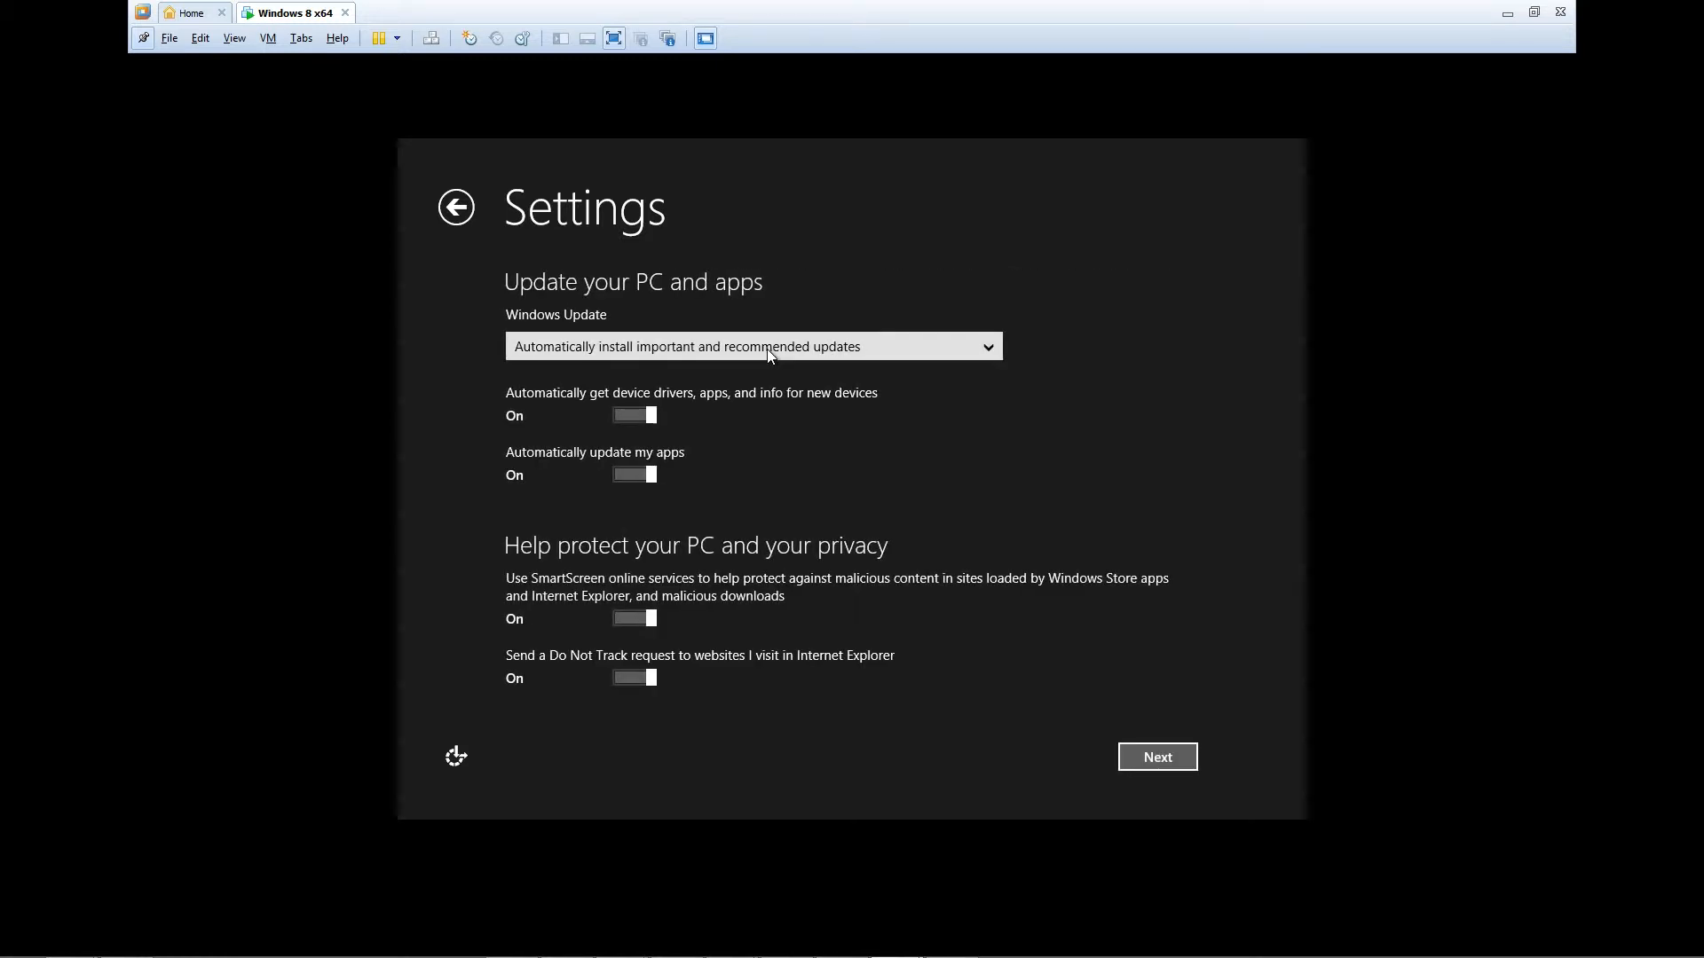
# Set Windows Update to "Don't set up Windows Update (not recommended)" and accept the default protection, error-reporting and product-improvement settings.
pyautogui.click(766, 348)
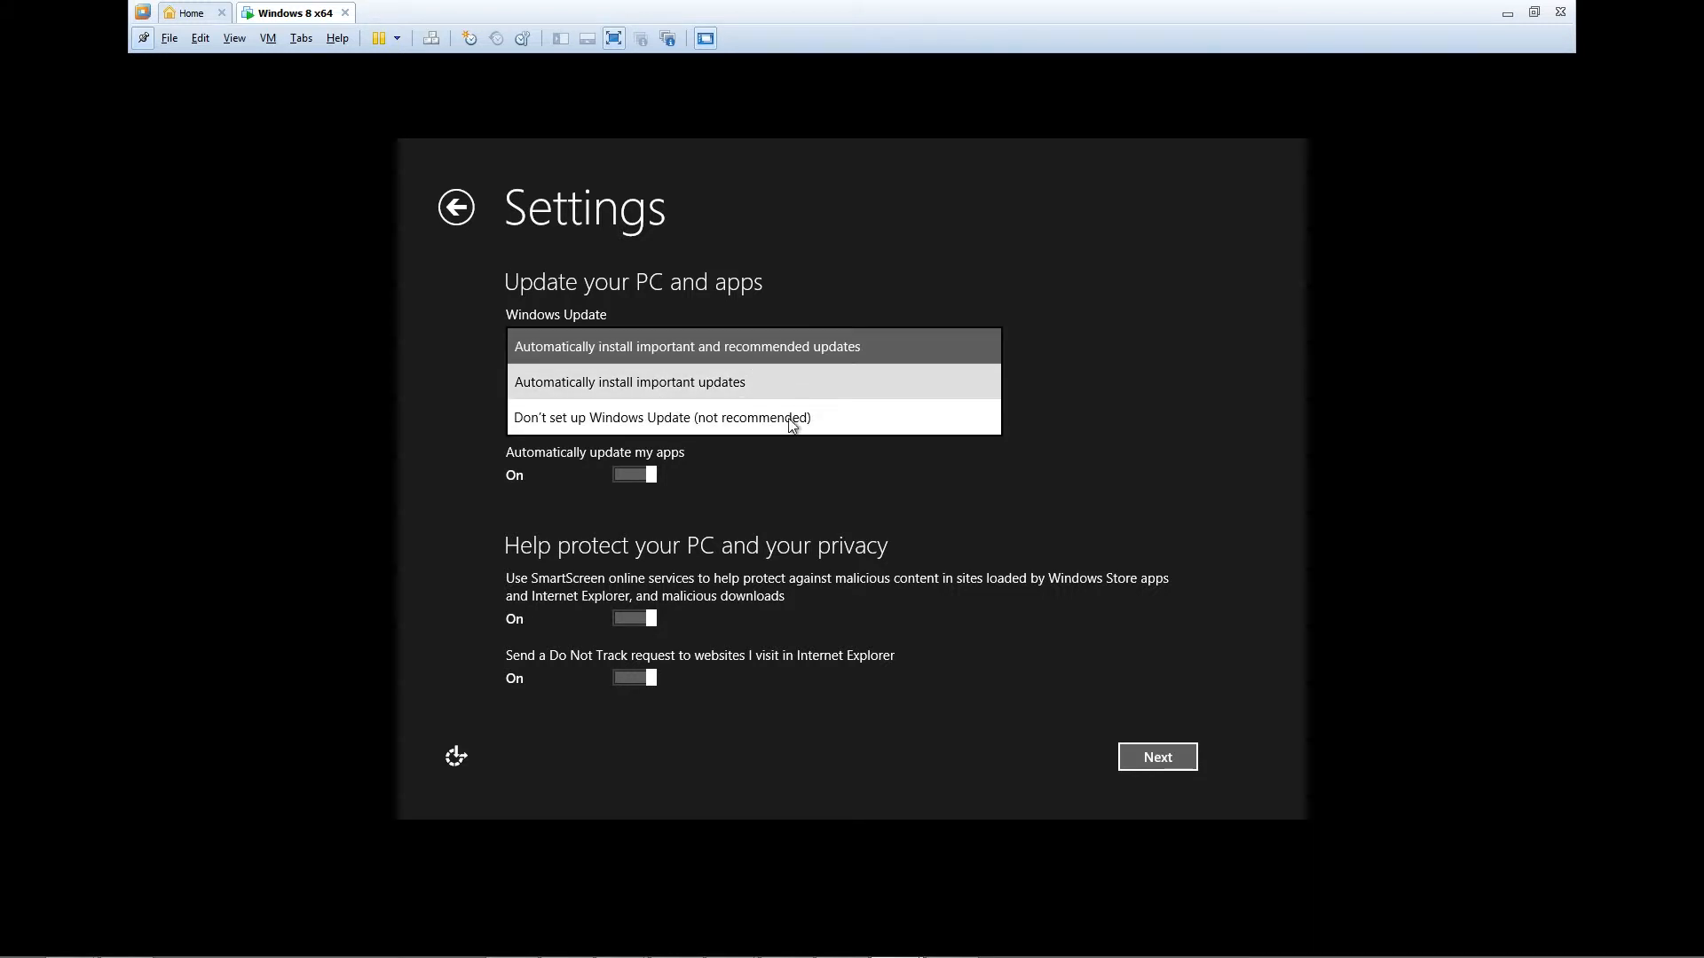
pyautogui.click(802, 286)
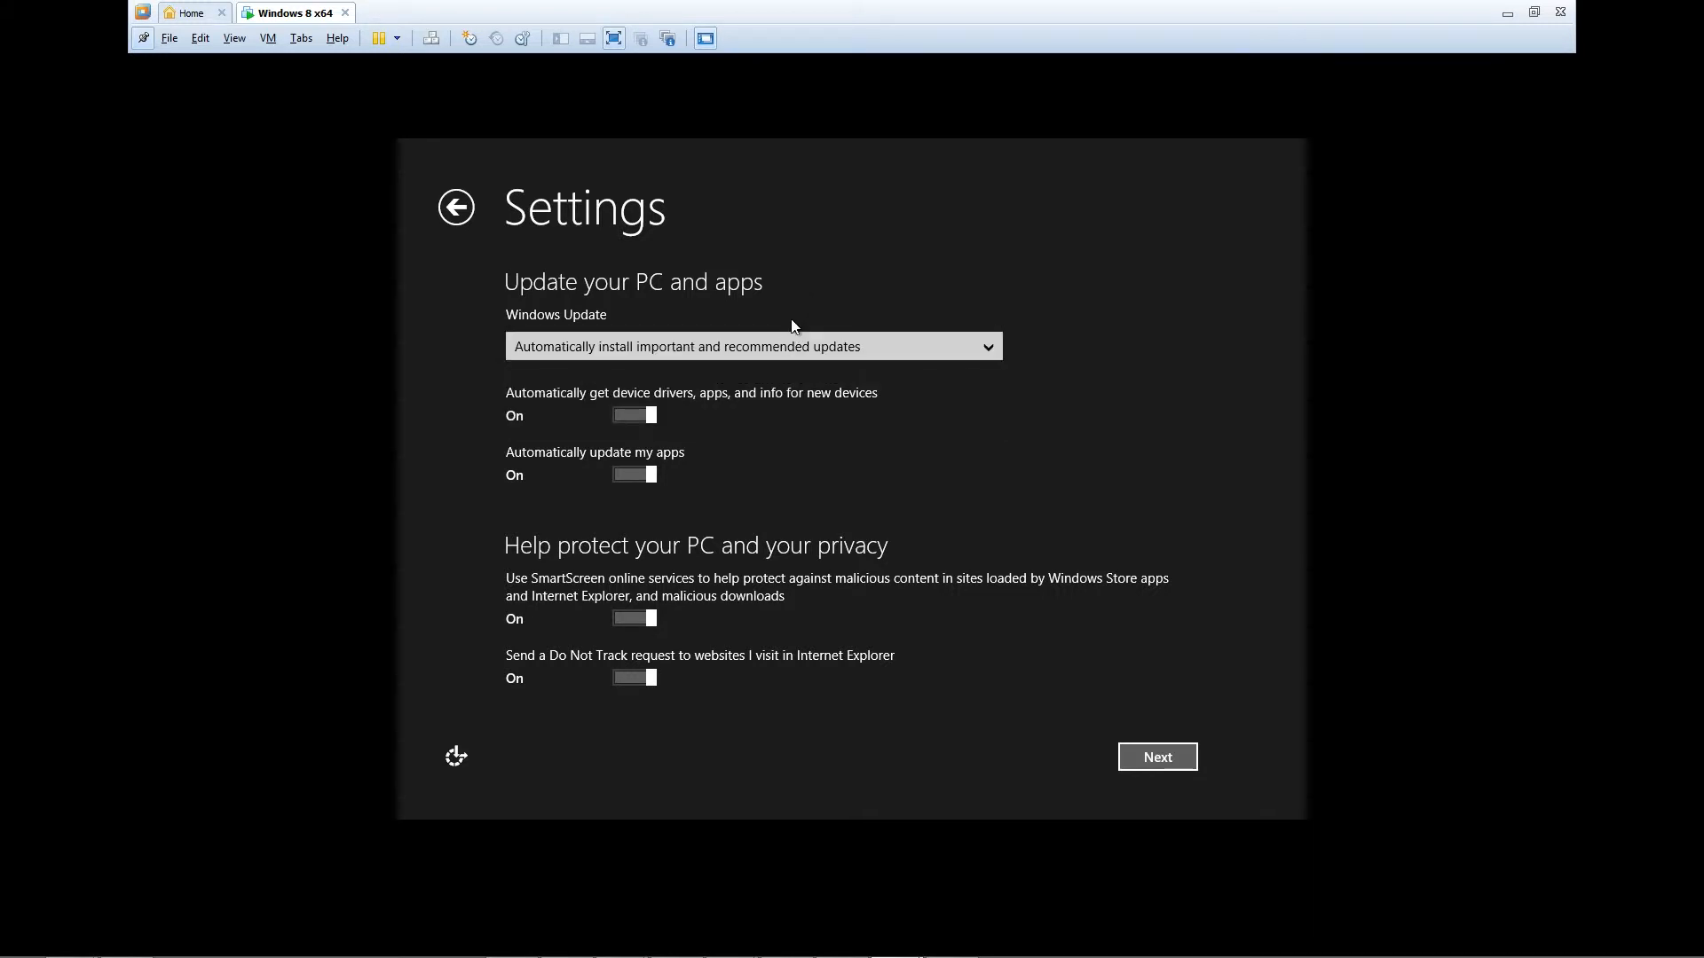
pyautogui.click(700, 346)
pyautogui.click(701, 414)
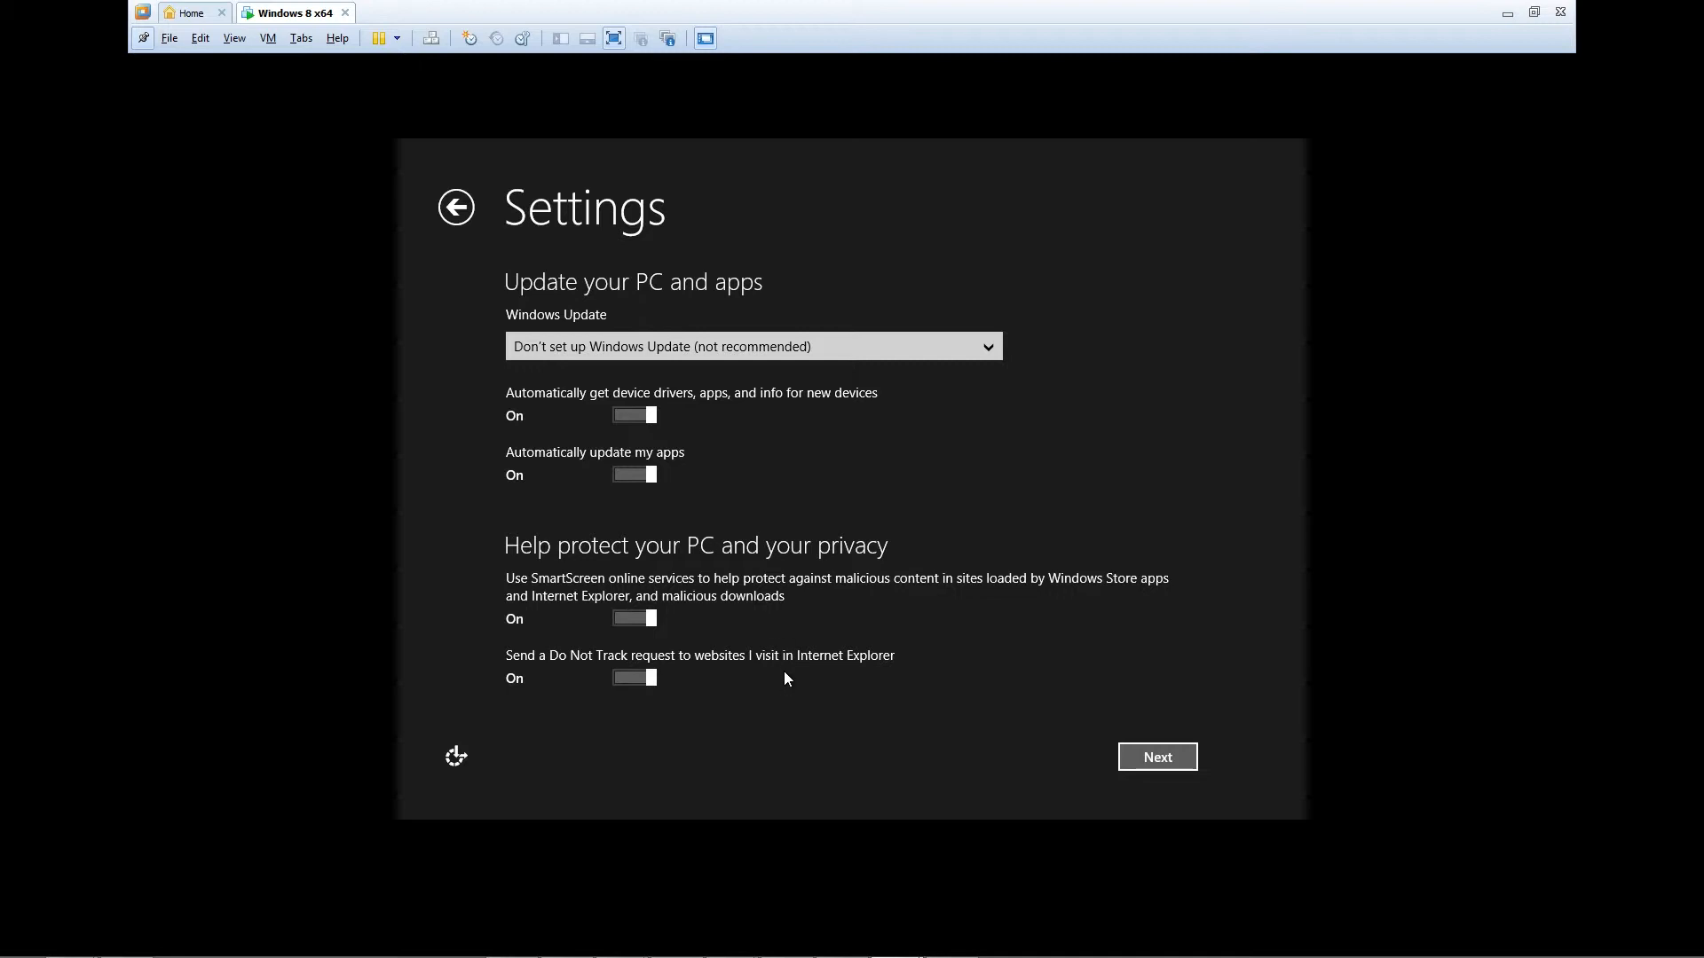
pyautogui.click(1156, 759)
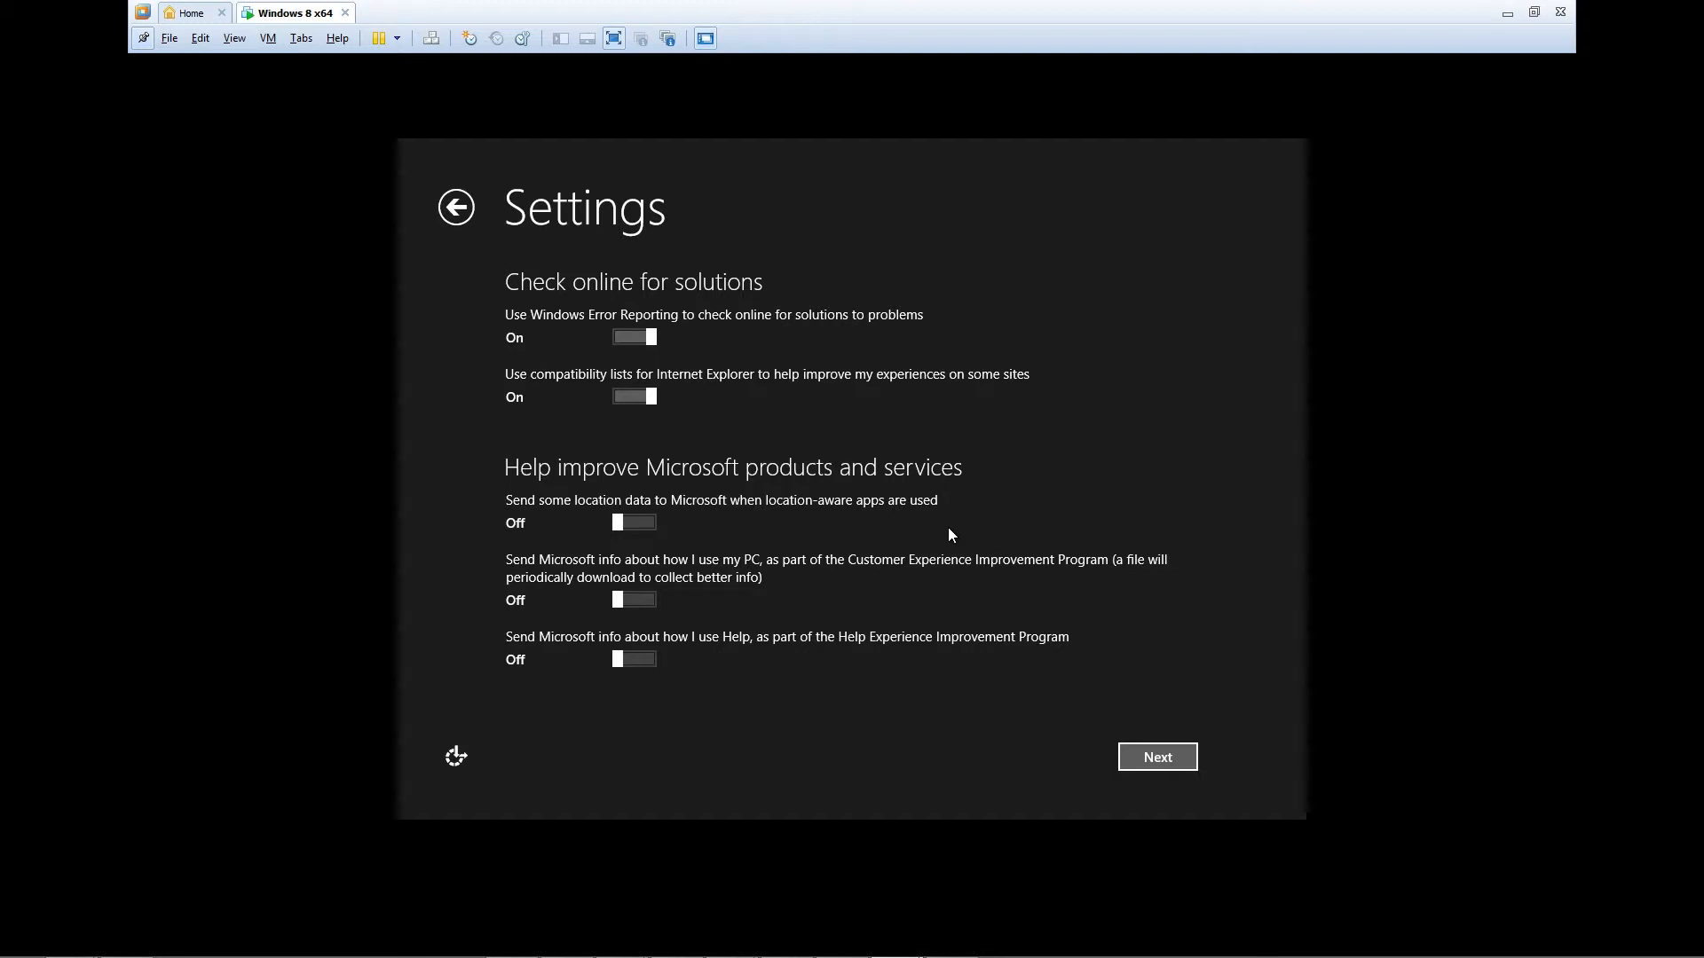
pyautogui.click(1158, 760)
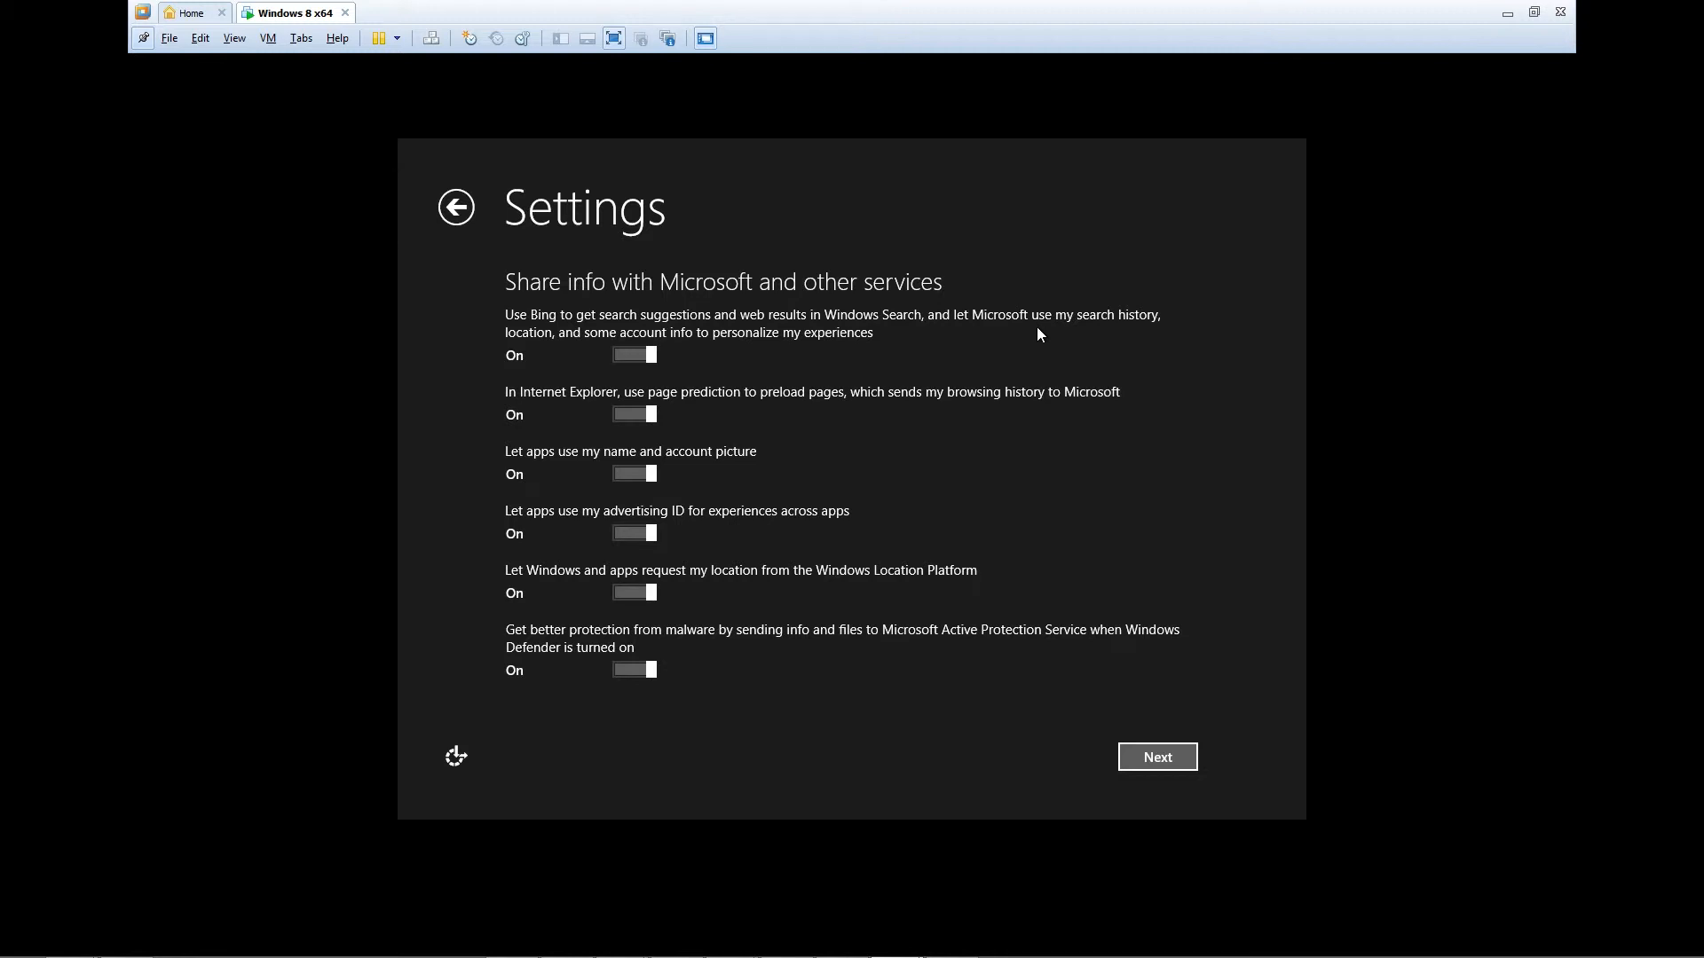
# Turn off Bing search suggestions, page prediction, and app access to name and picture, advertising ID and location, and continue.
pyautogui.click(682, 105)
pyautogui.click(645, 417)
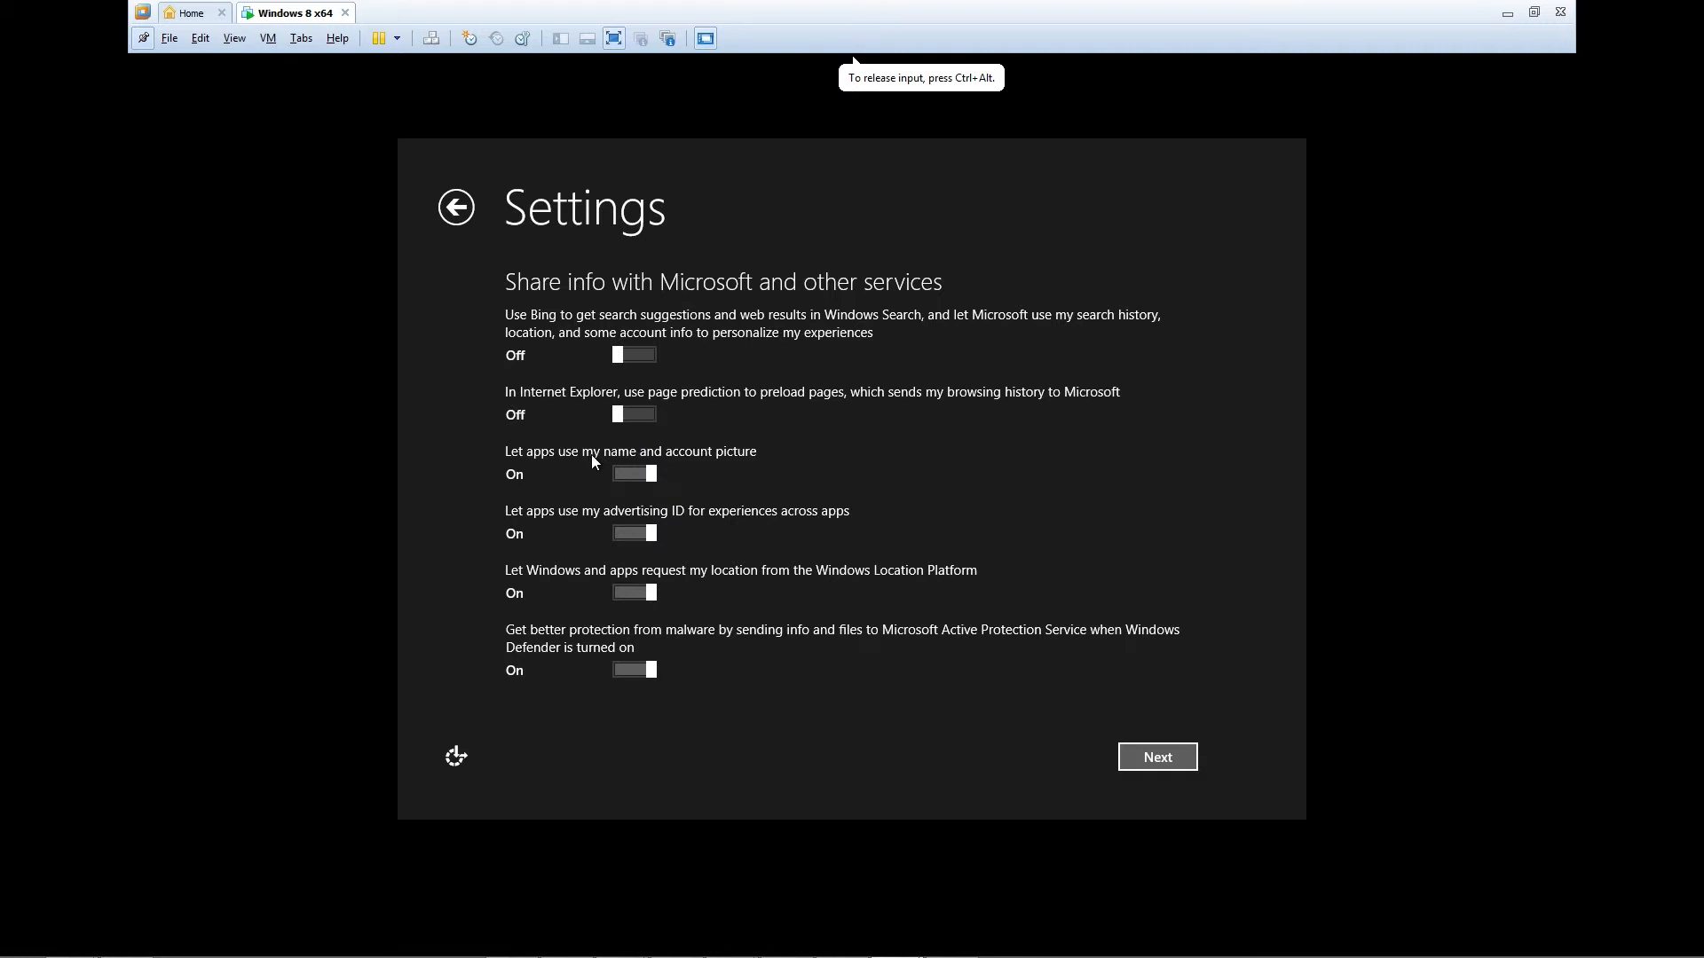
pyautogui.click(631, 482)
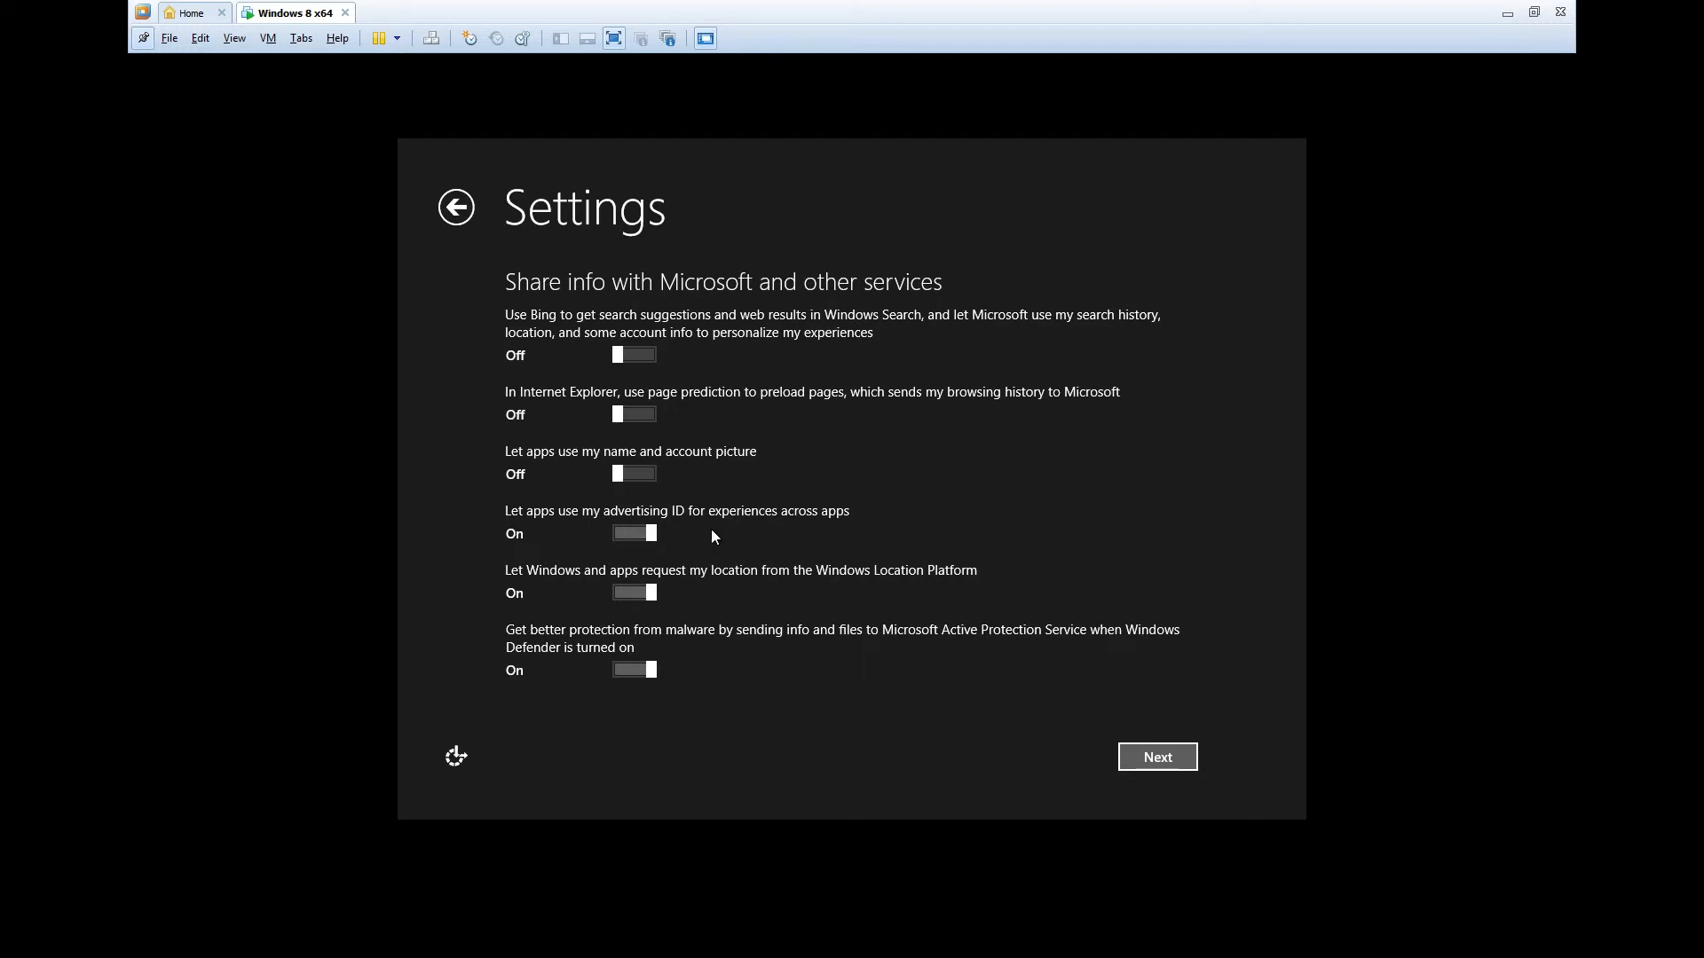
pyautogui.click(644, 538)
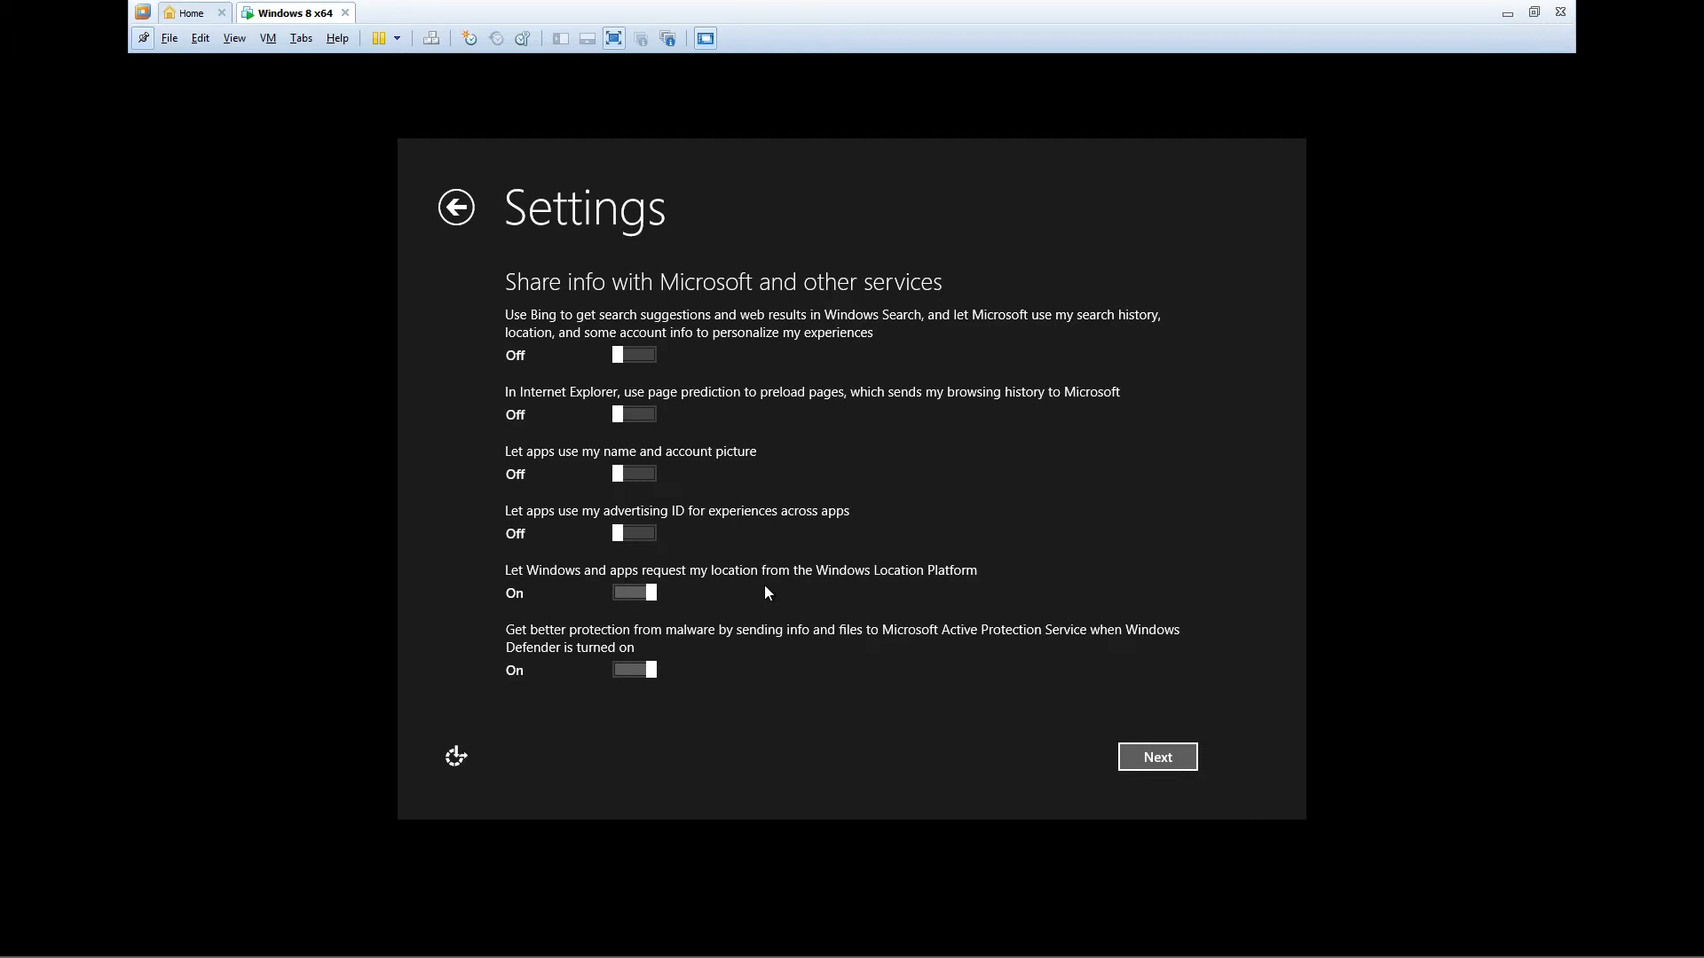
pyautogui.click(647, 603)
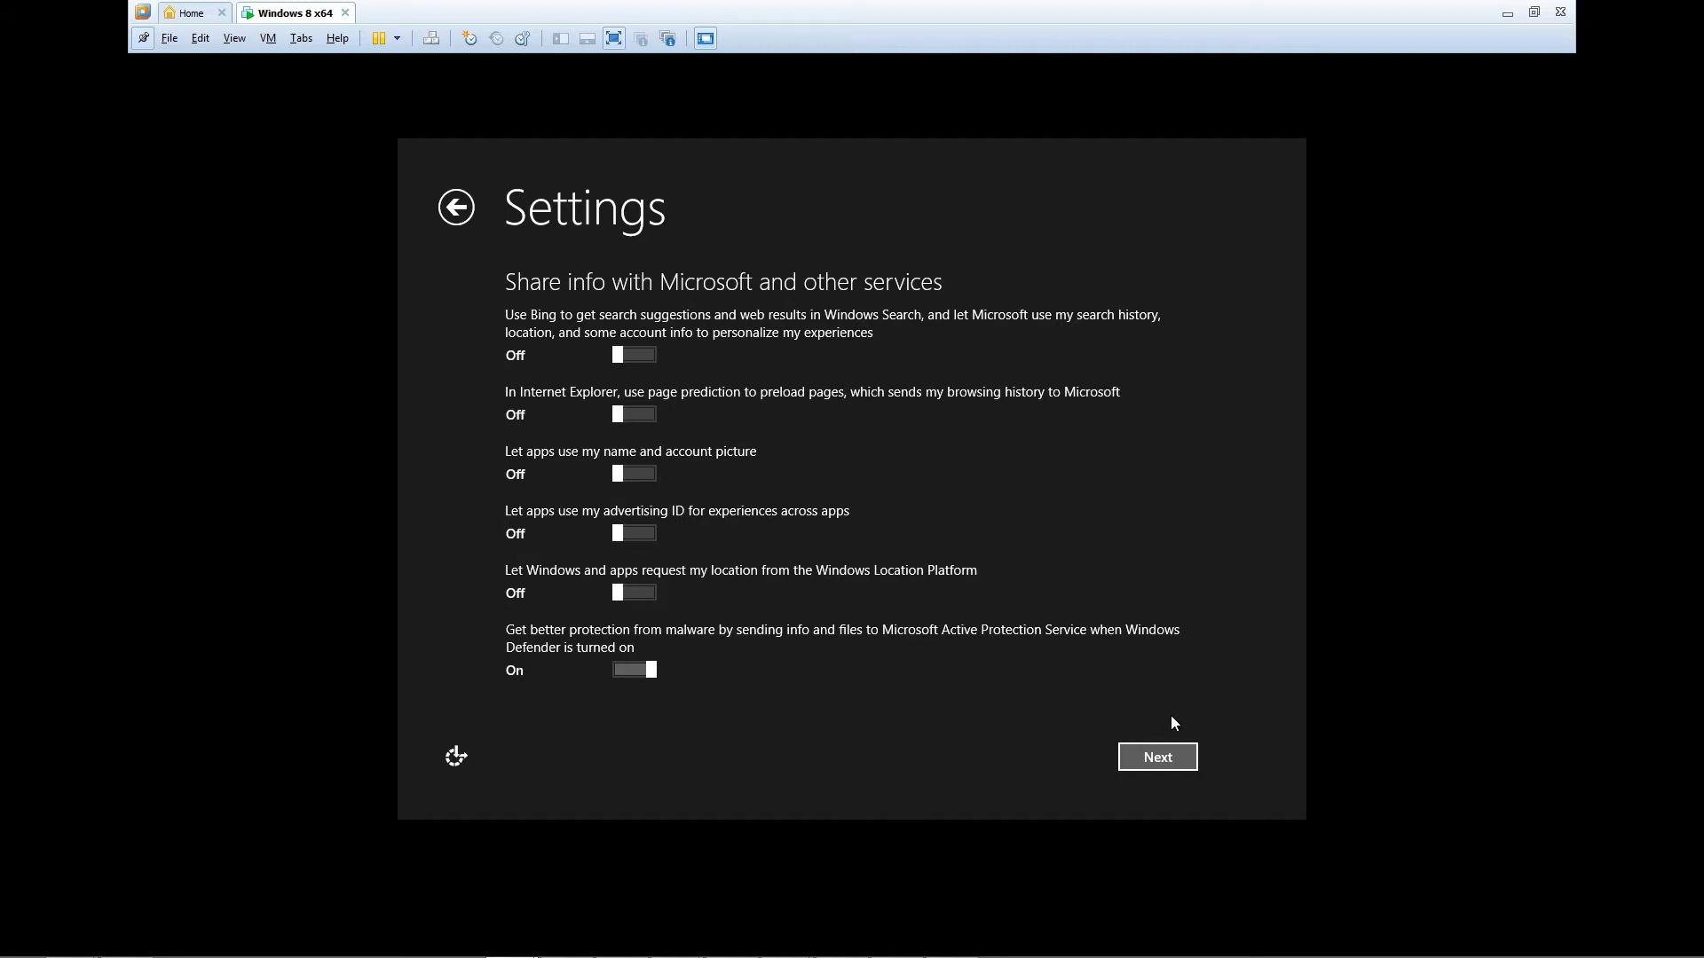
pyautogui.click(1173, 752)
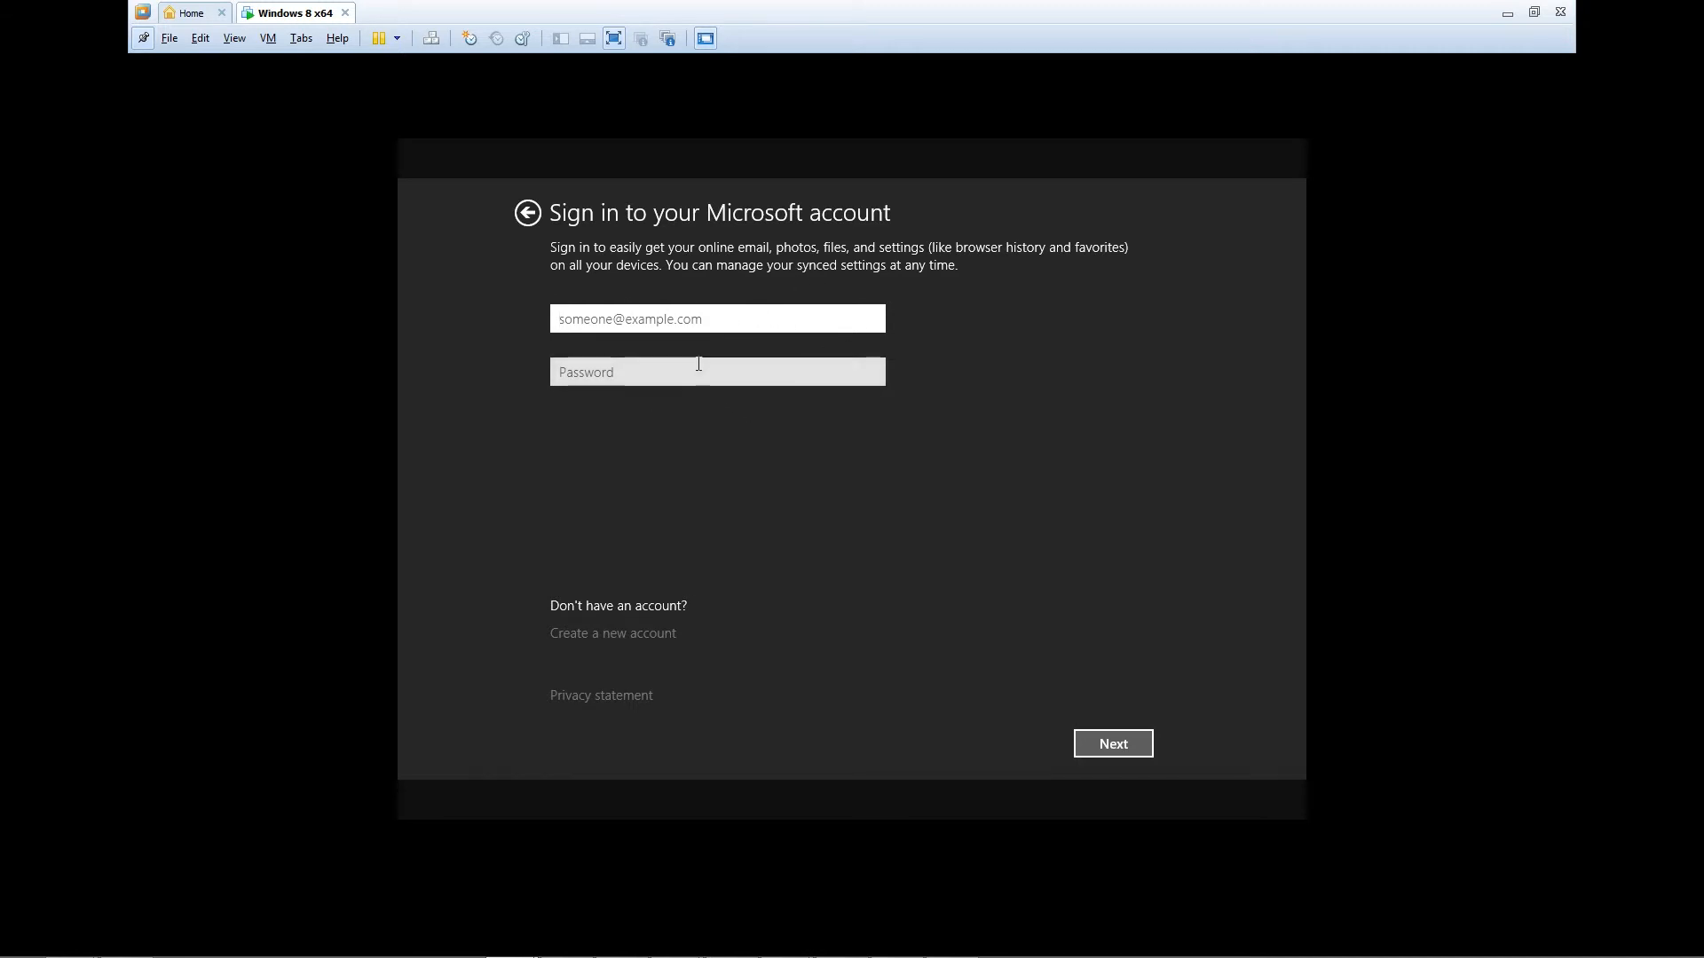
# Skip the Microsoft account and create a local account with the user name faftek and no password.
pyautogui.click(663, 633)
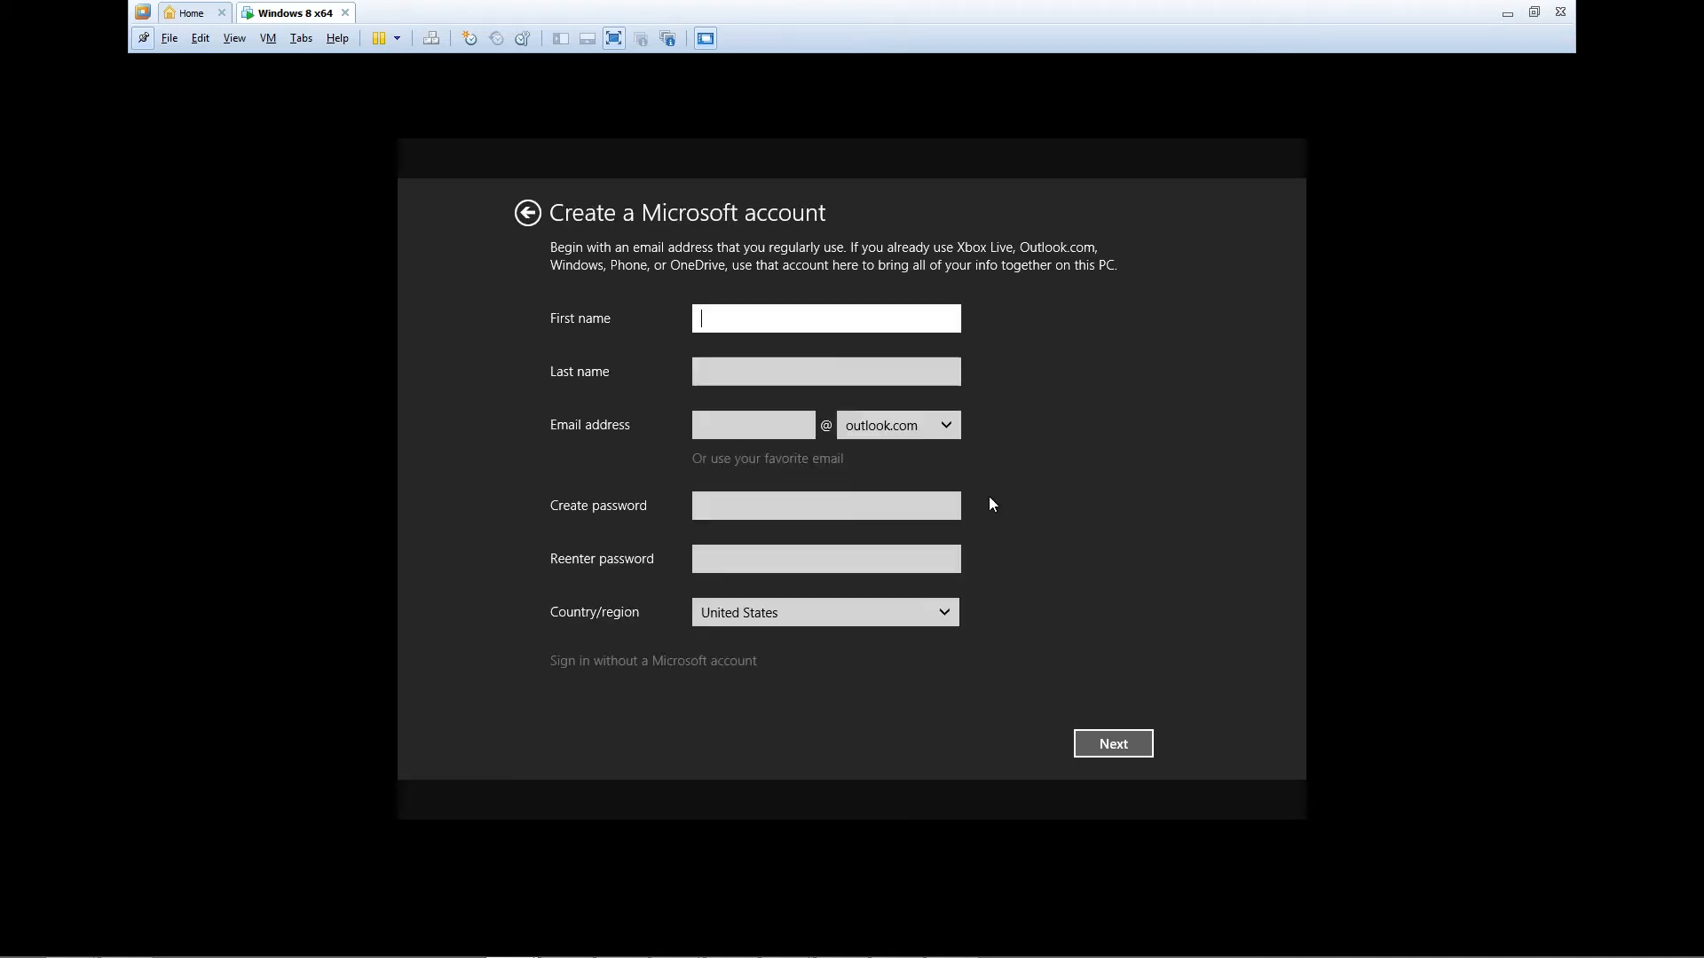
pyautogui.click(644, 664)
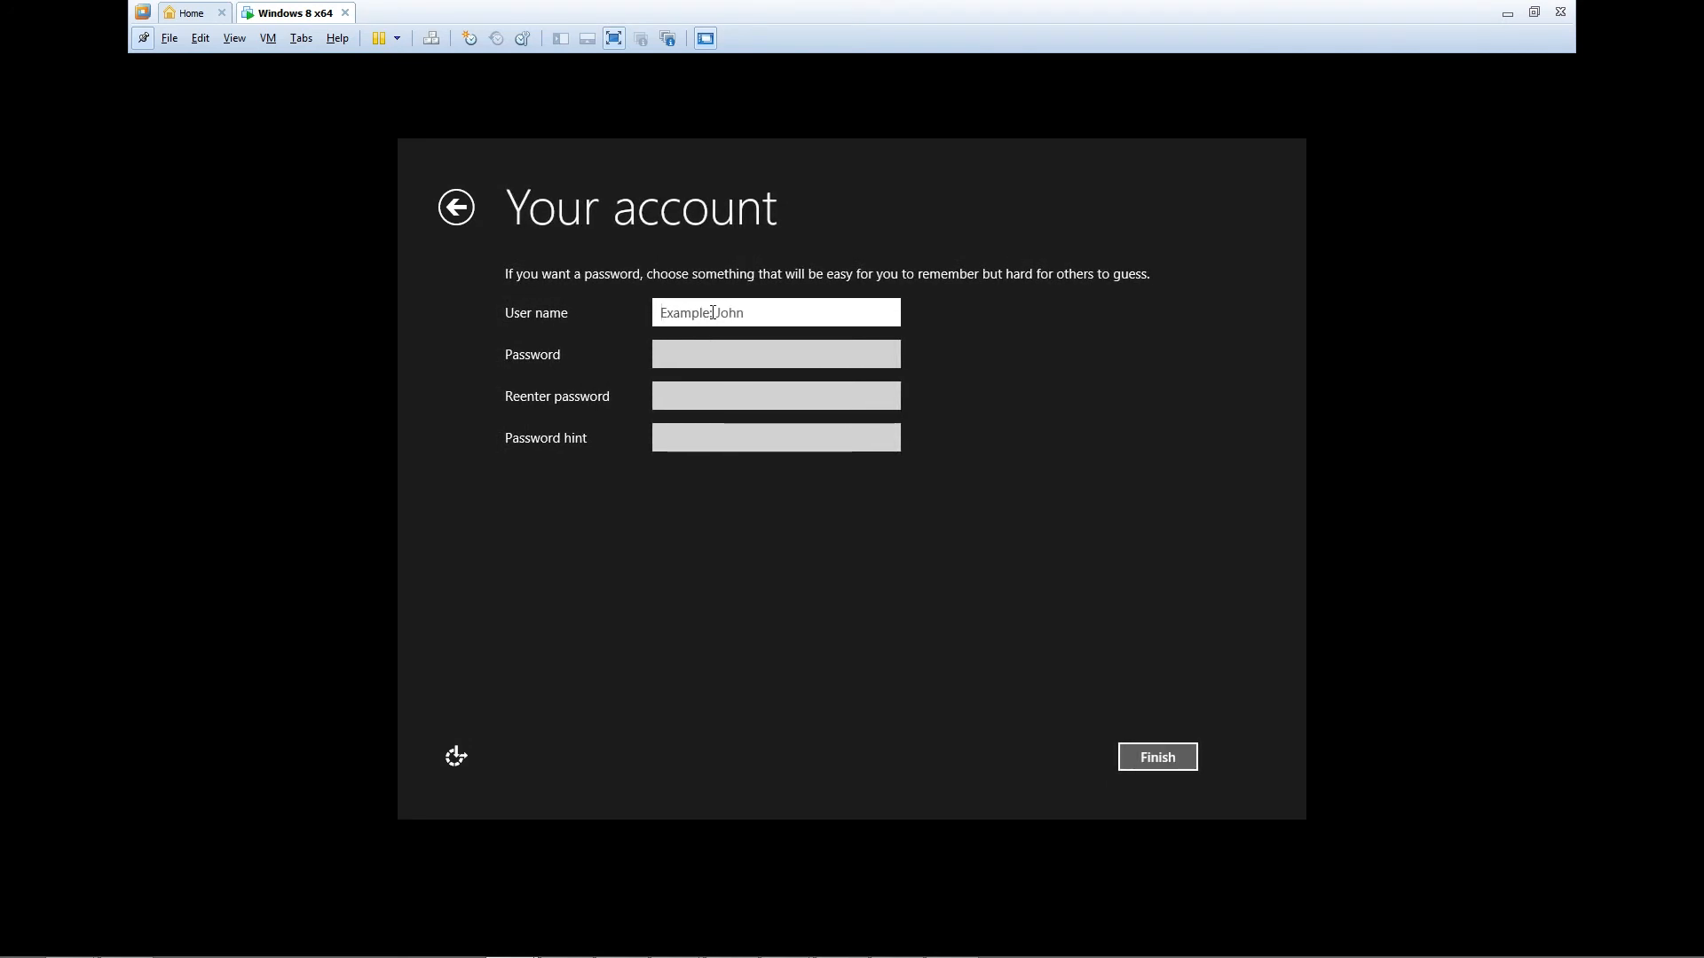
pyautogui.write('faftek')
pyautogui.press('Tab')
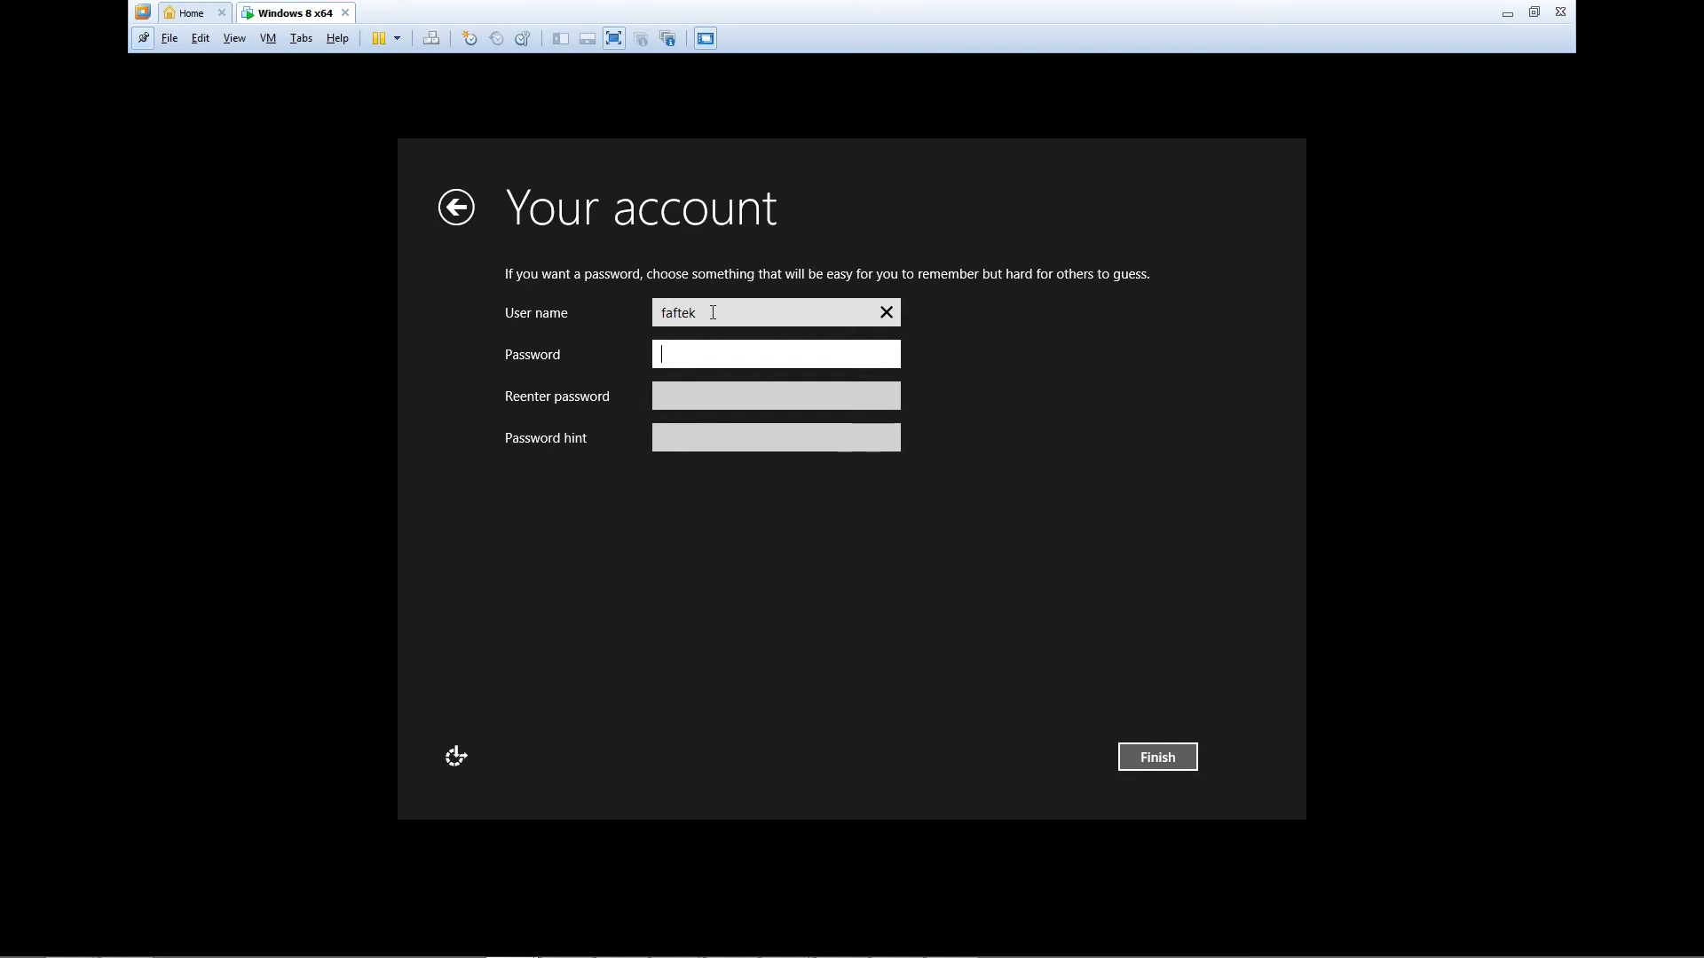
pyautogui.click(1162, 758)
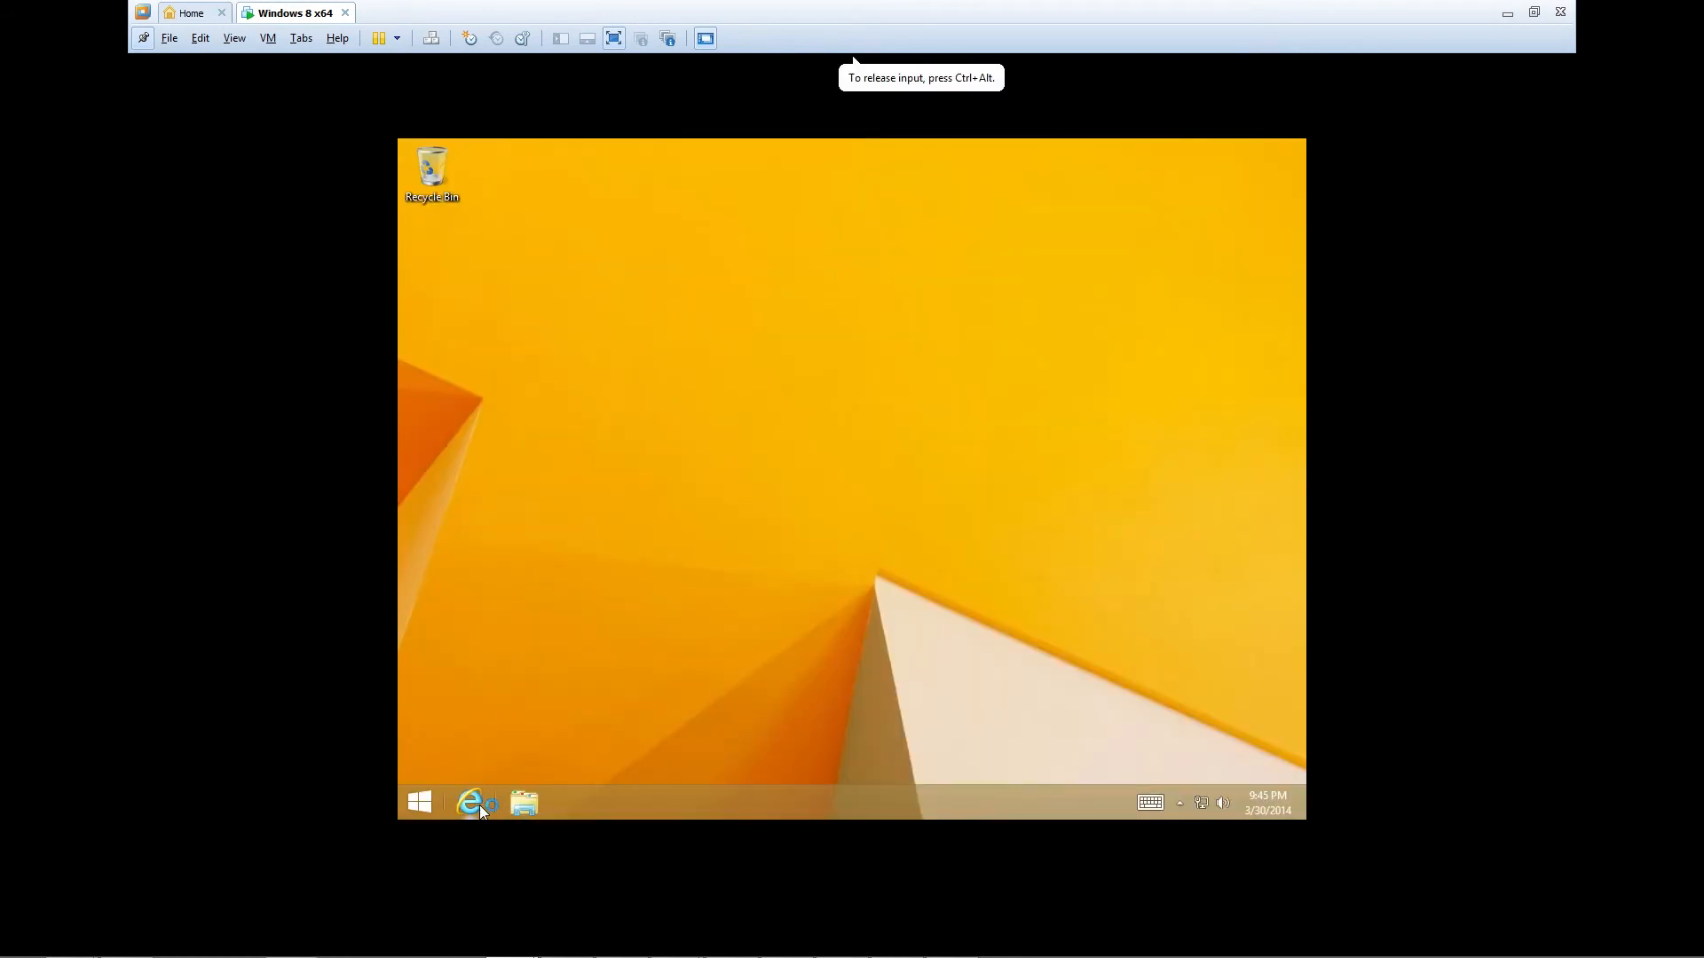
# Open Internet Explorer, go to chrome.google.com and maximize the browser window.
pyautogui.click(476, 804)
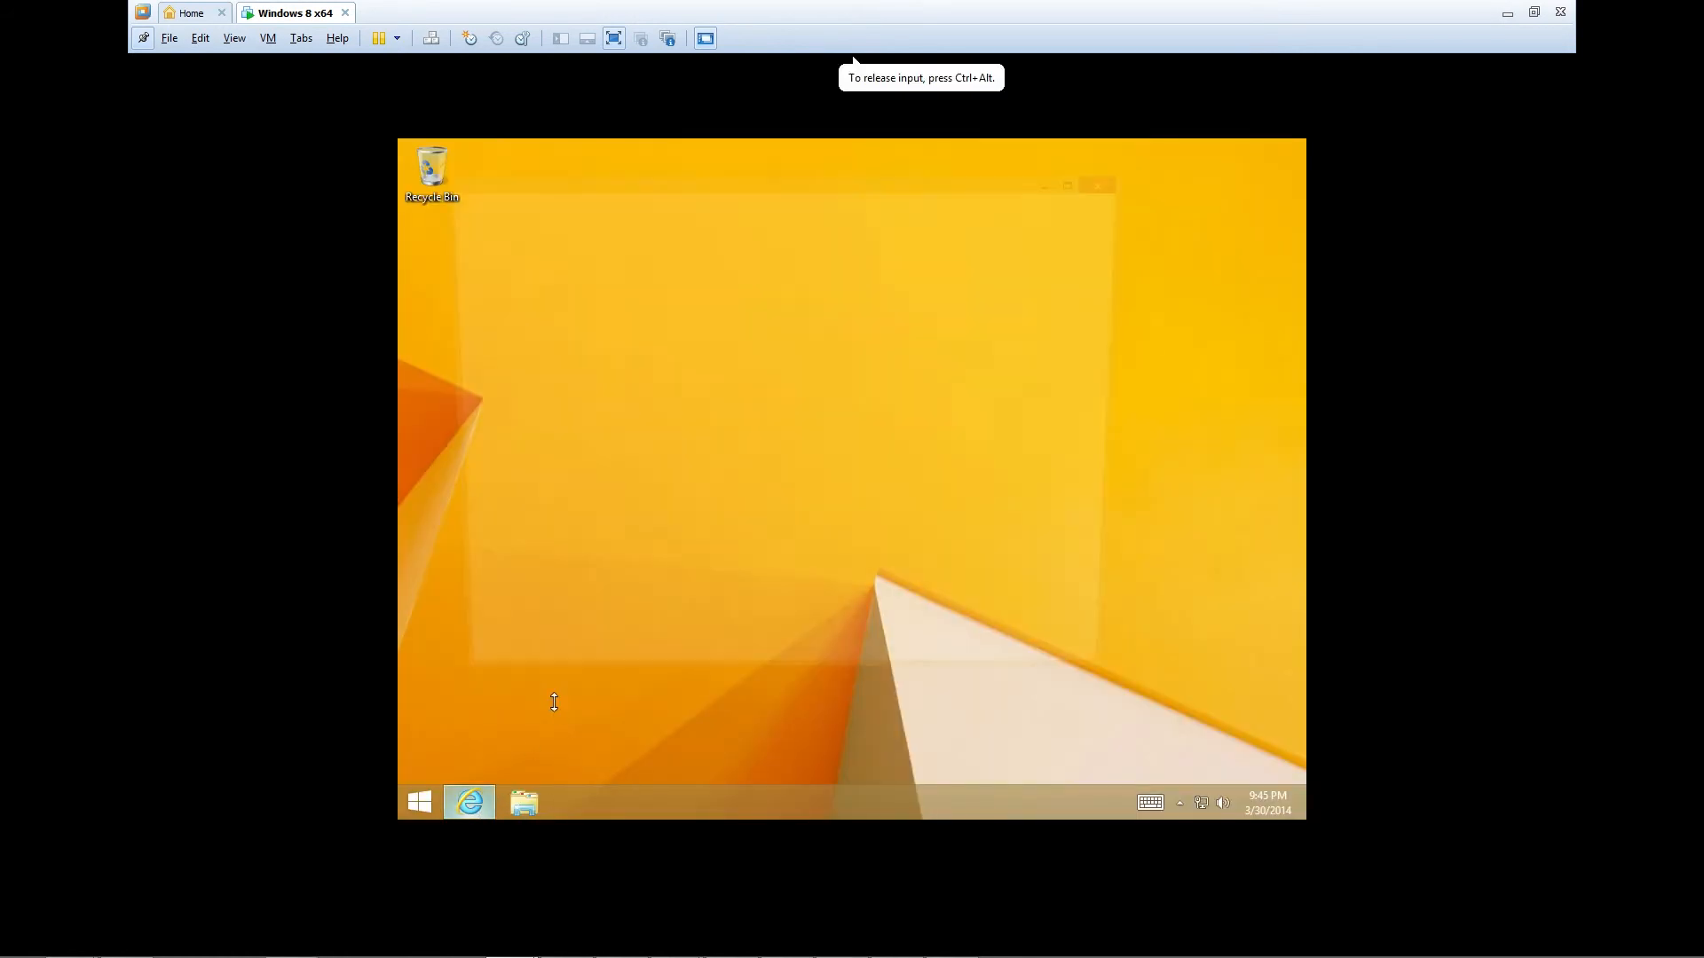
pyautogui.click(626, 205)
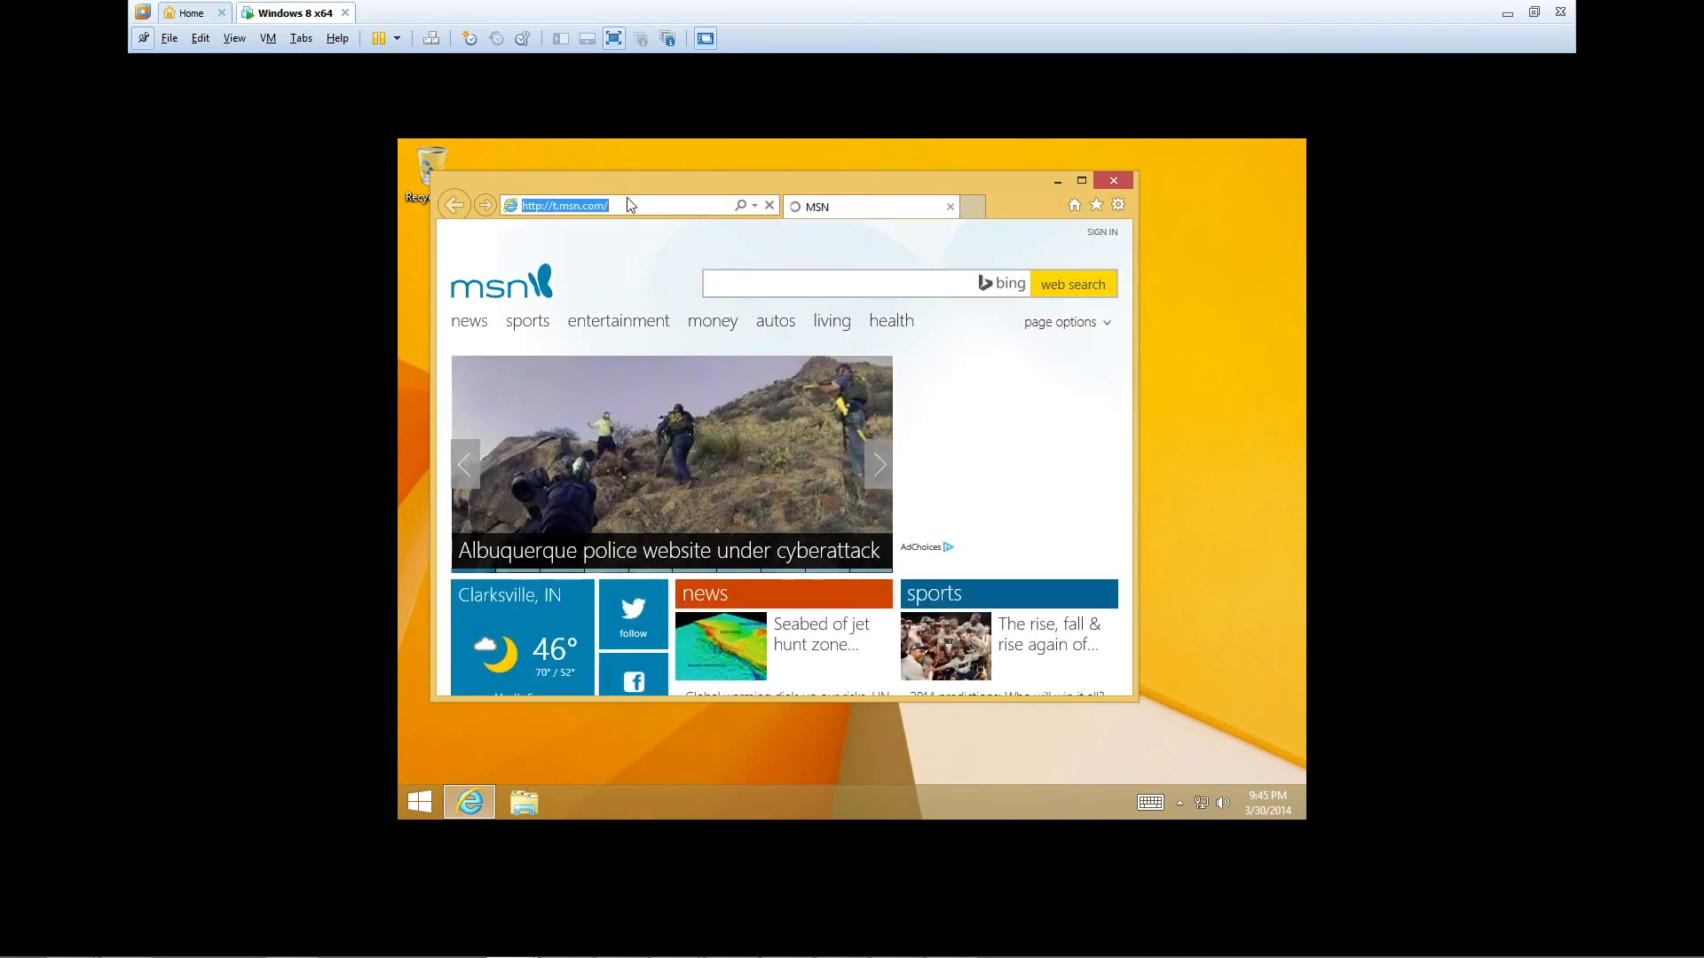
pyautogui.write('ch')
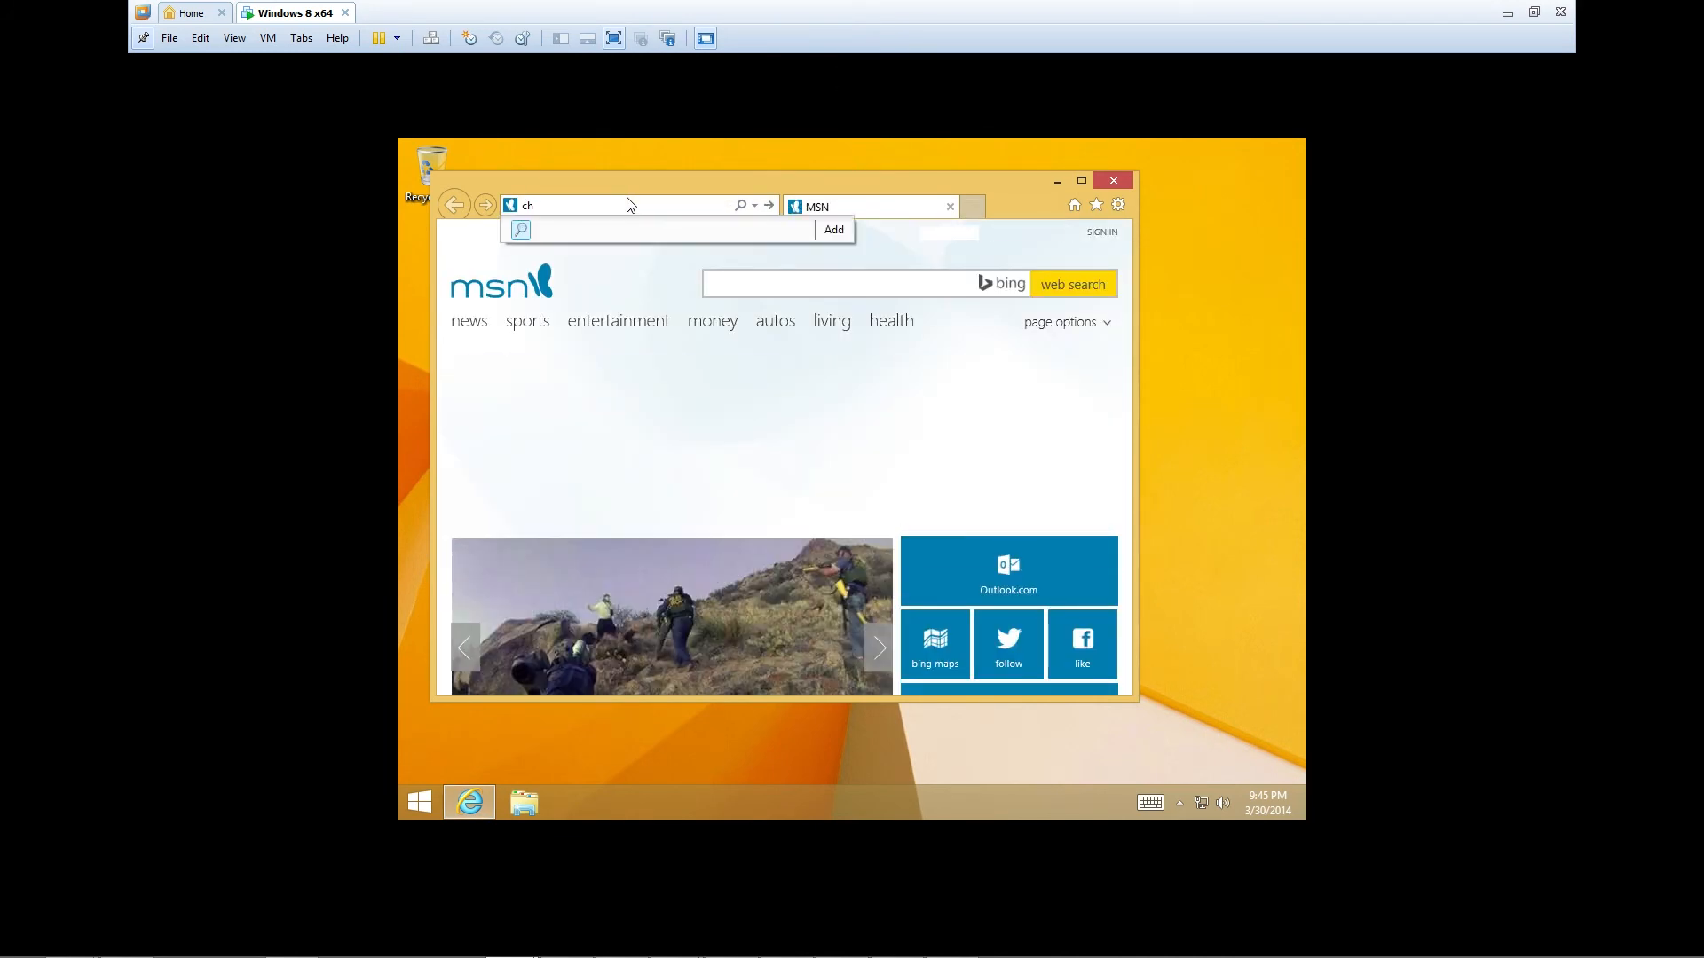
pyautogui.write('rome.google.com')
pyautogui.press('Return')
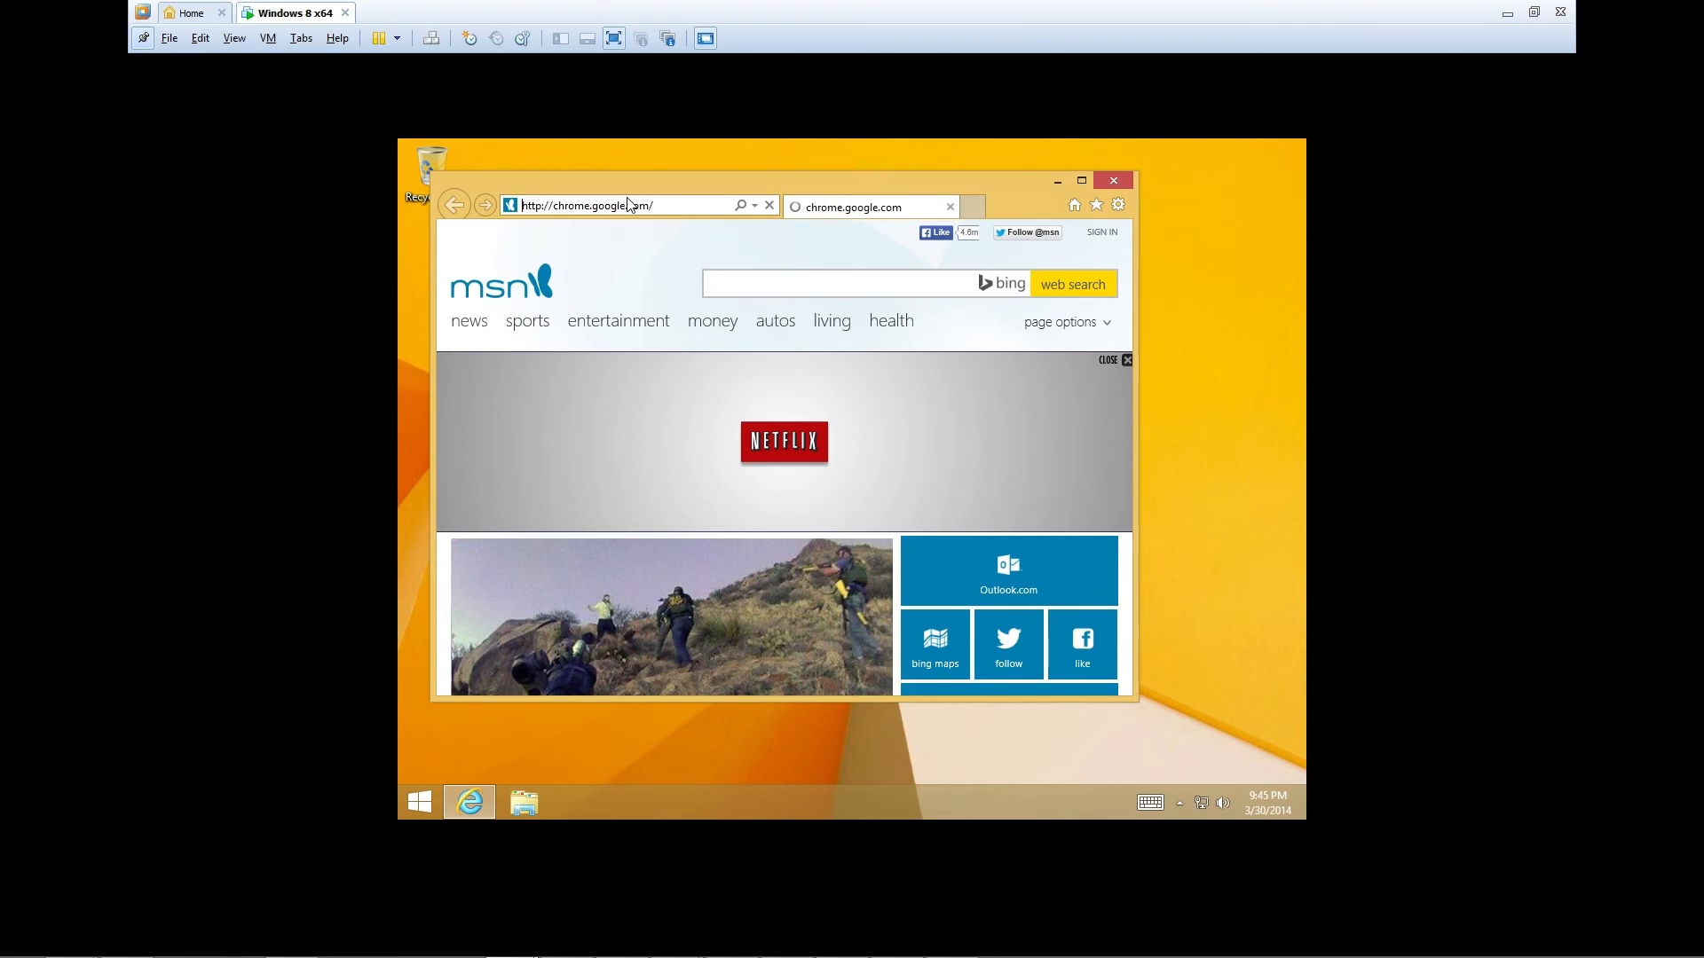
pyautogui.click(1081, 180)
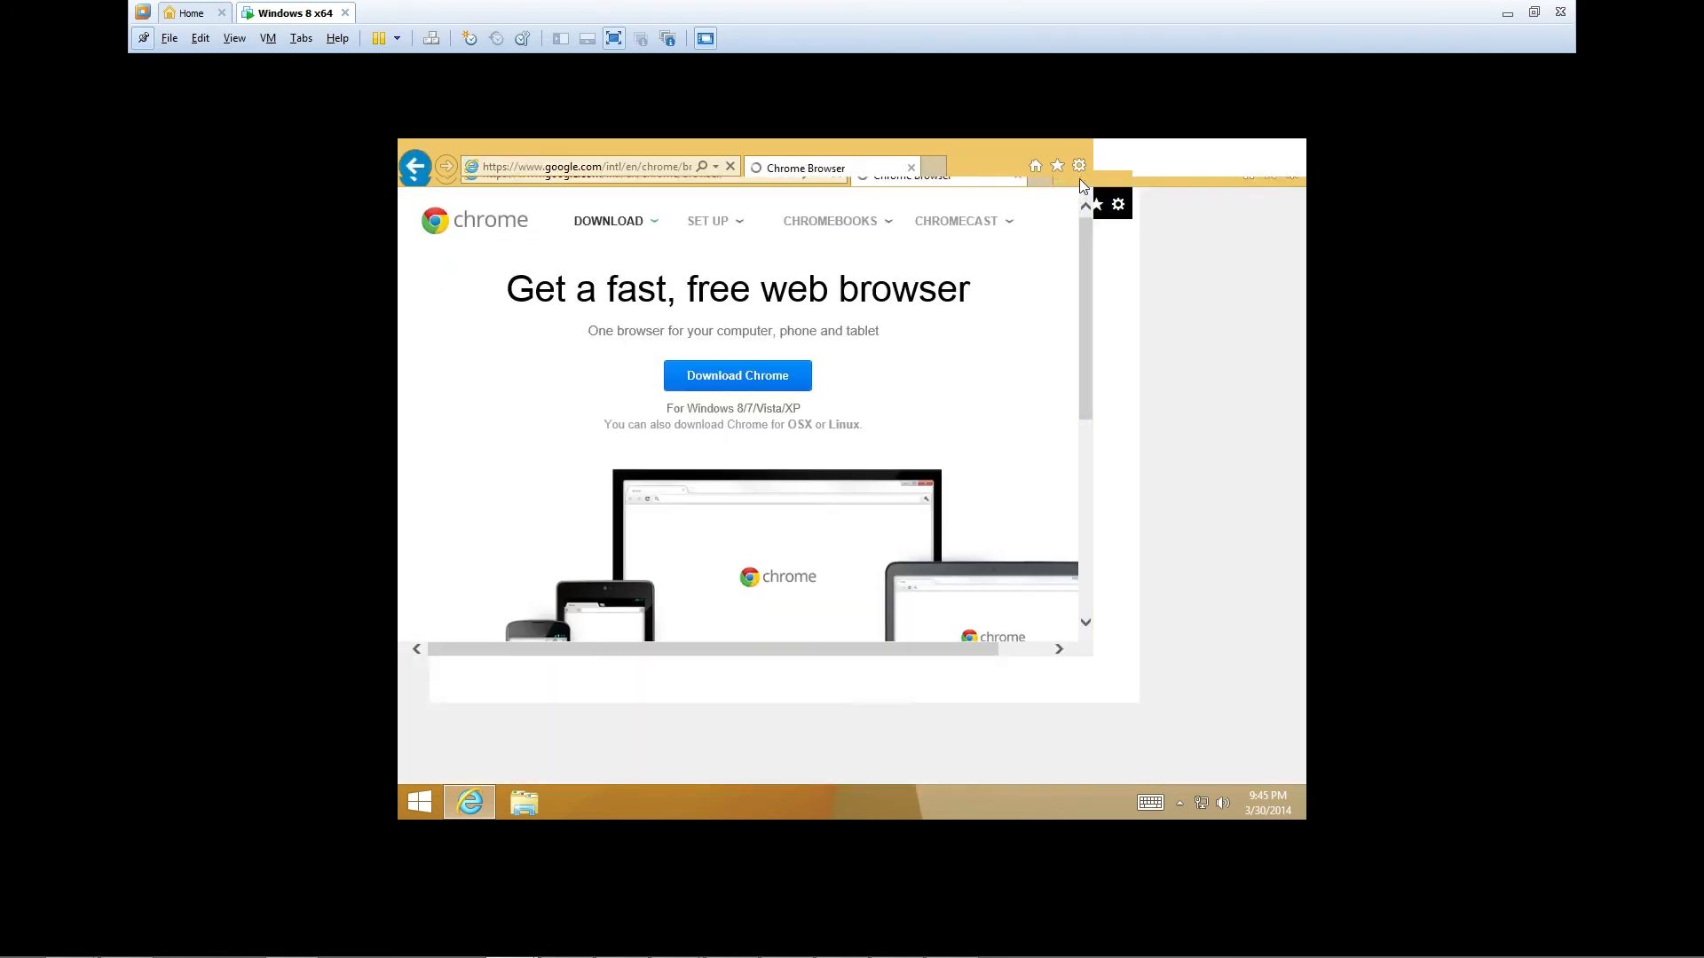
# Download Chrome, accept its terms of service, and run the installer with permission to make changes to the computer.
pyautogui.click(868, 385)
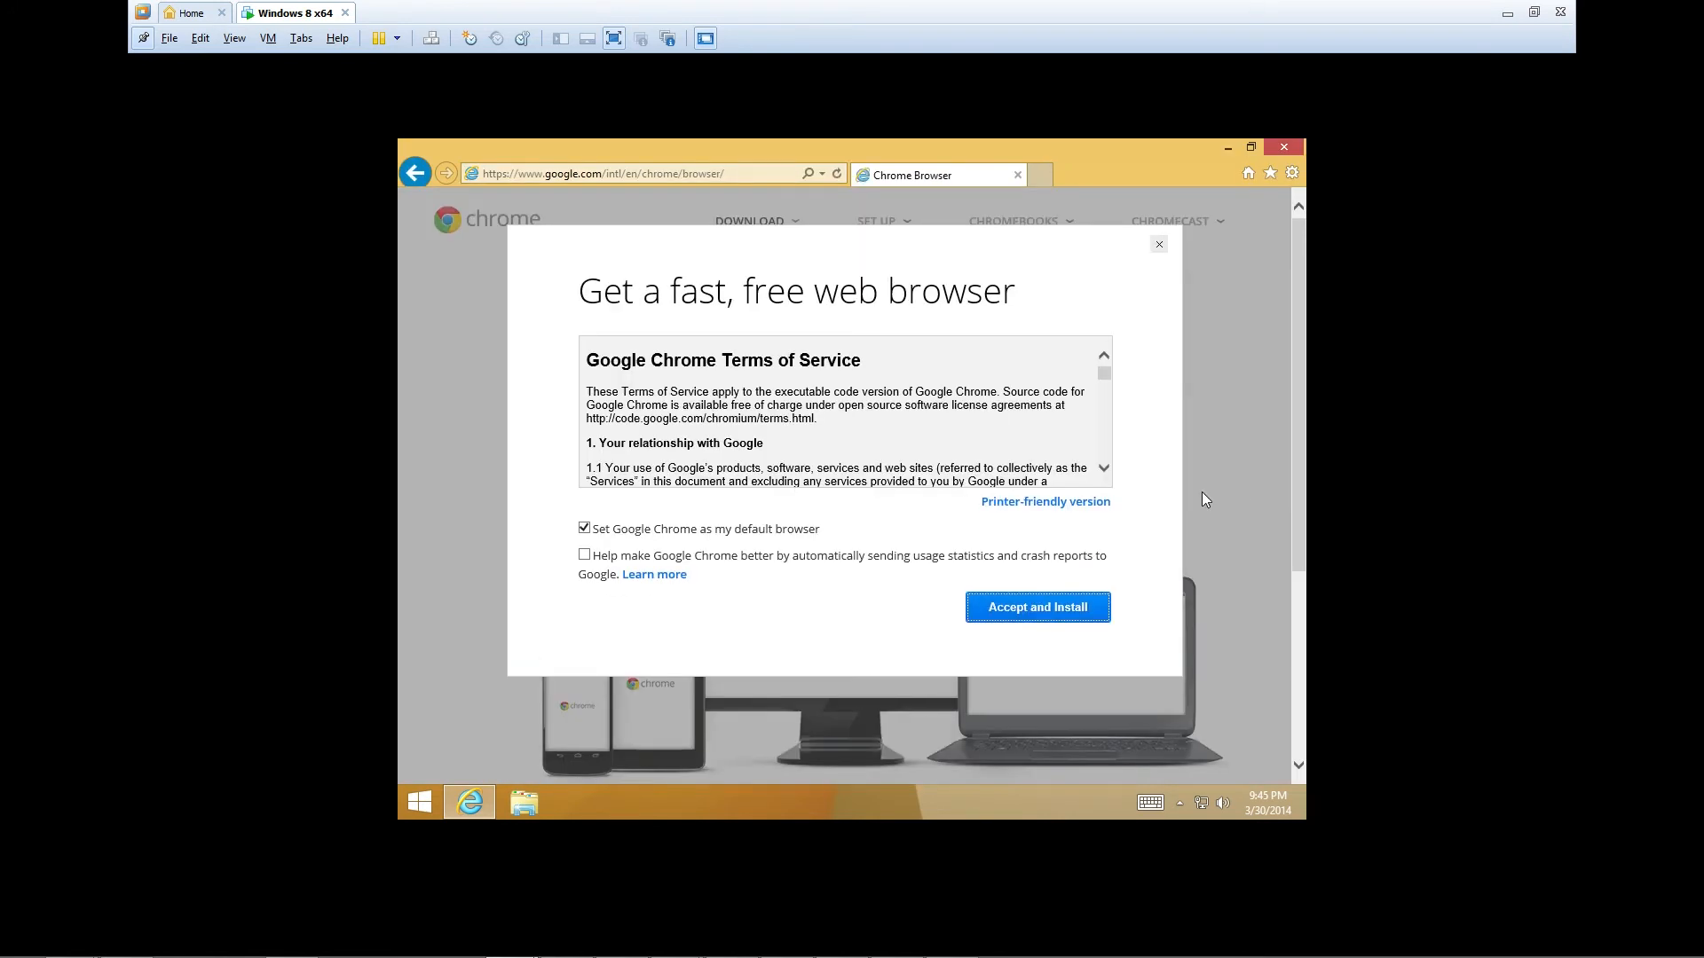
pyautogui.click(1010, 610)
pyautogui.click(1014, 764)
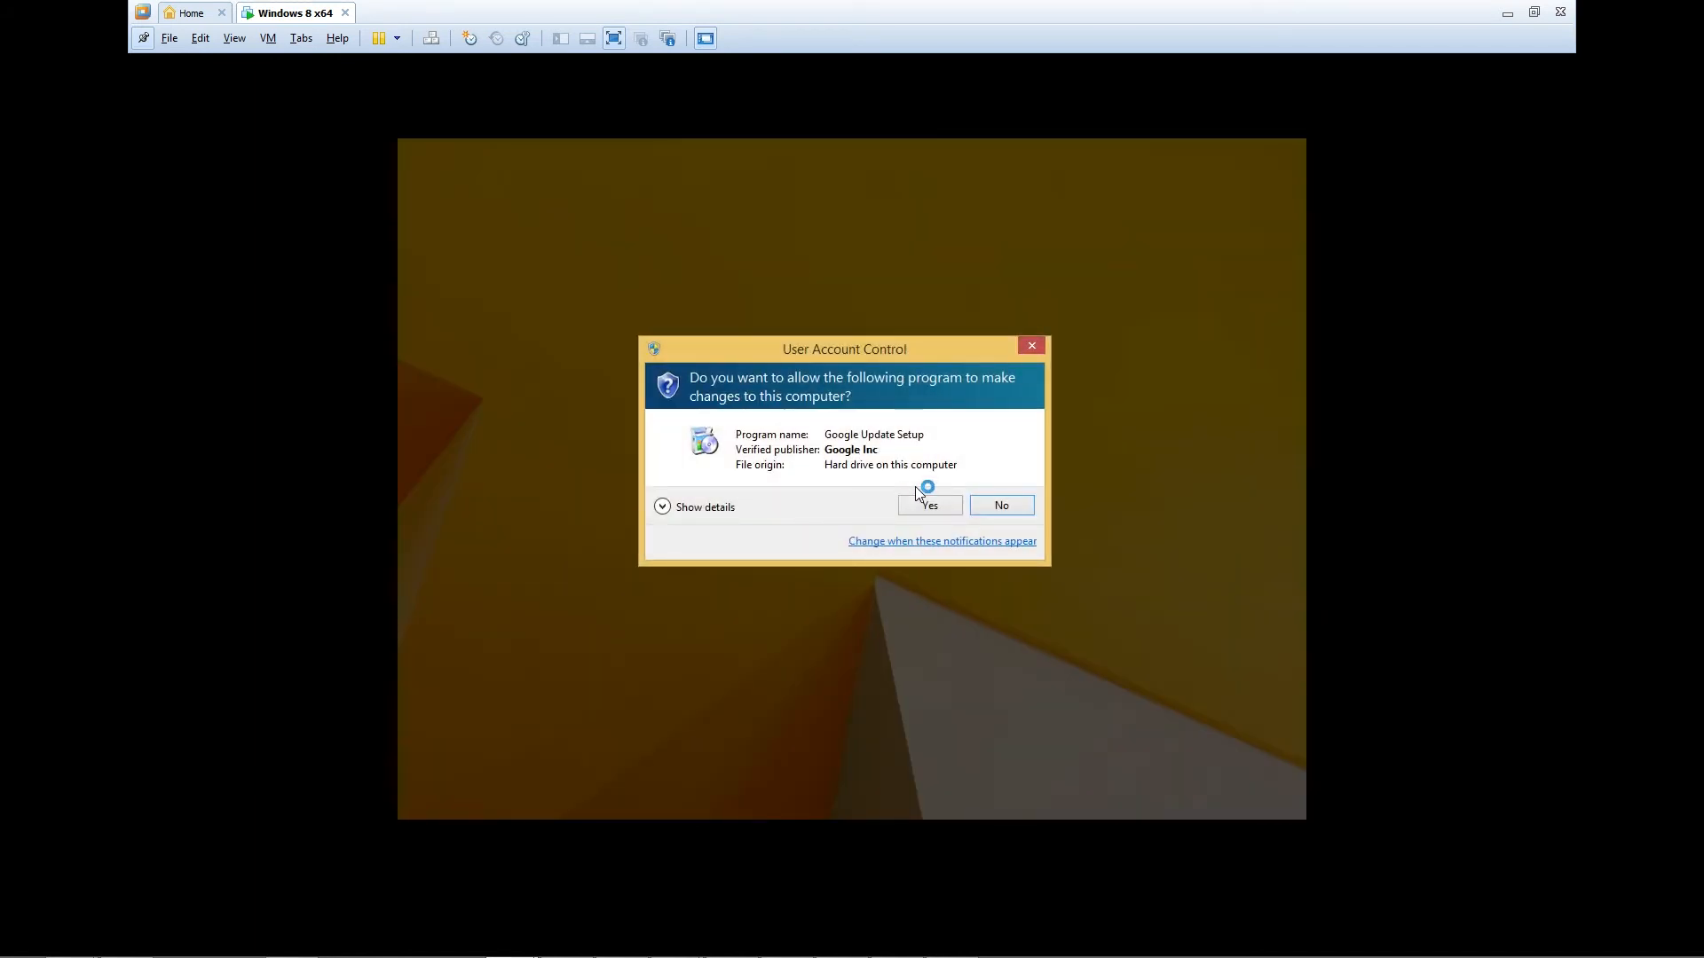
pyautogui.click(930, 505)
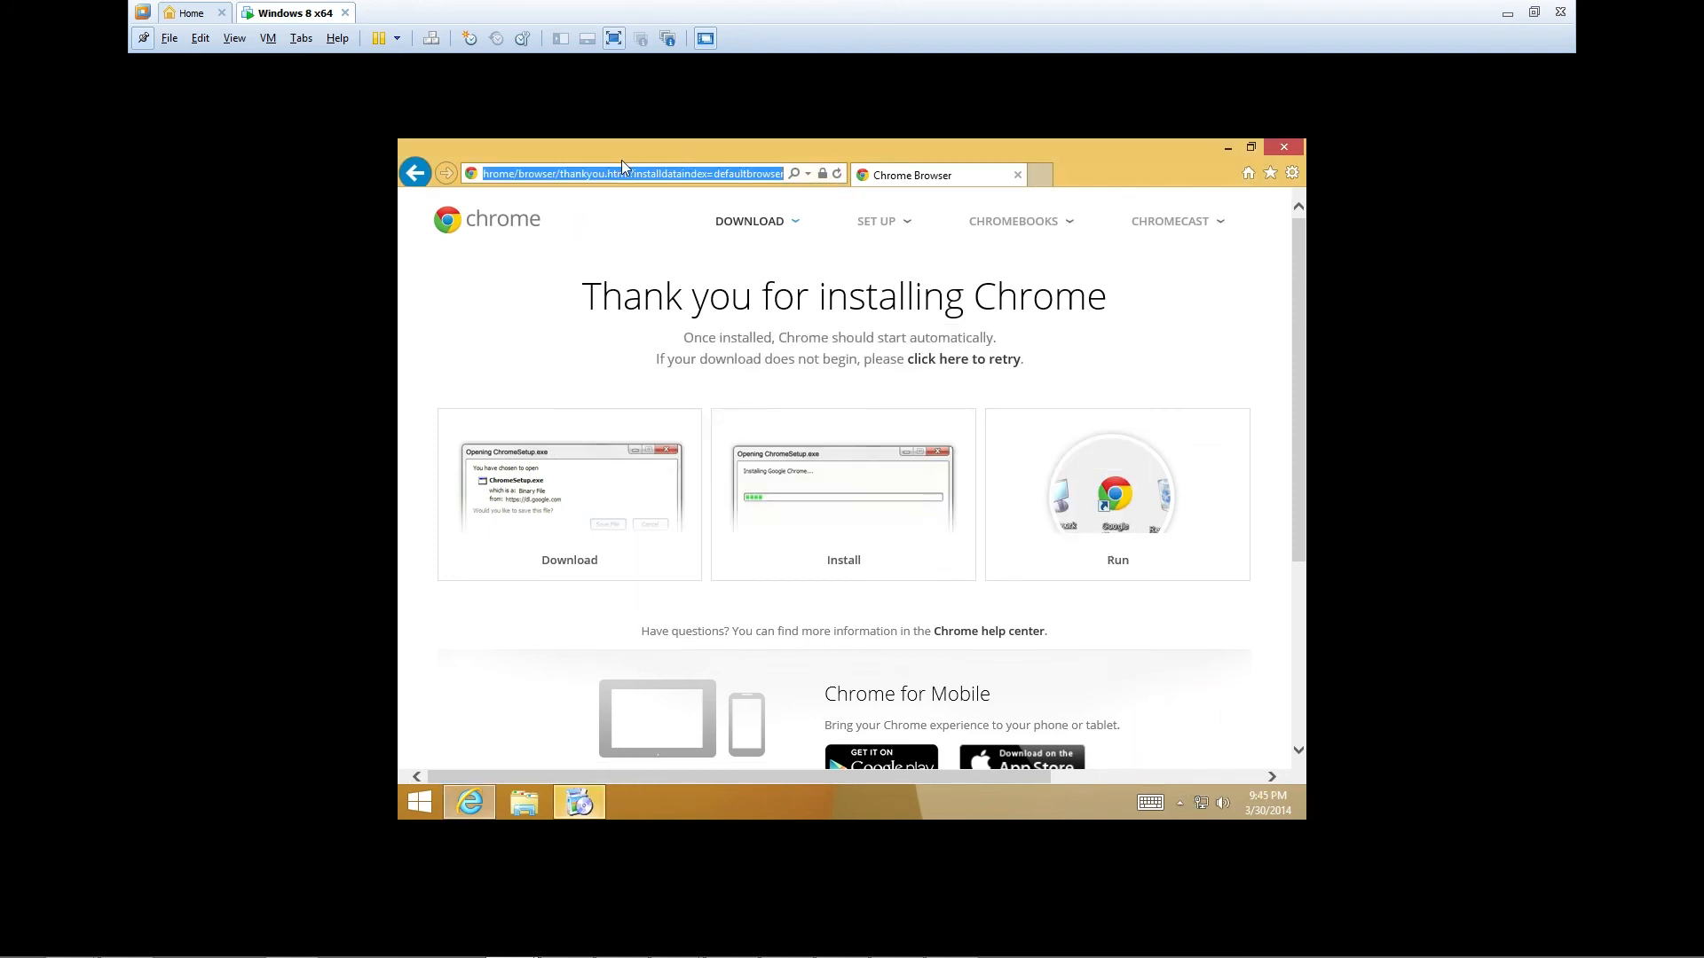
# Go to ninite.com, find its list of apps, and check the progress of the Chrome installer.
pyautogui.write('ninite.com')
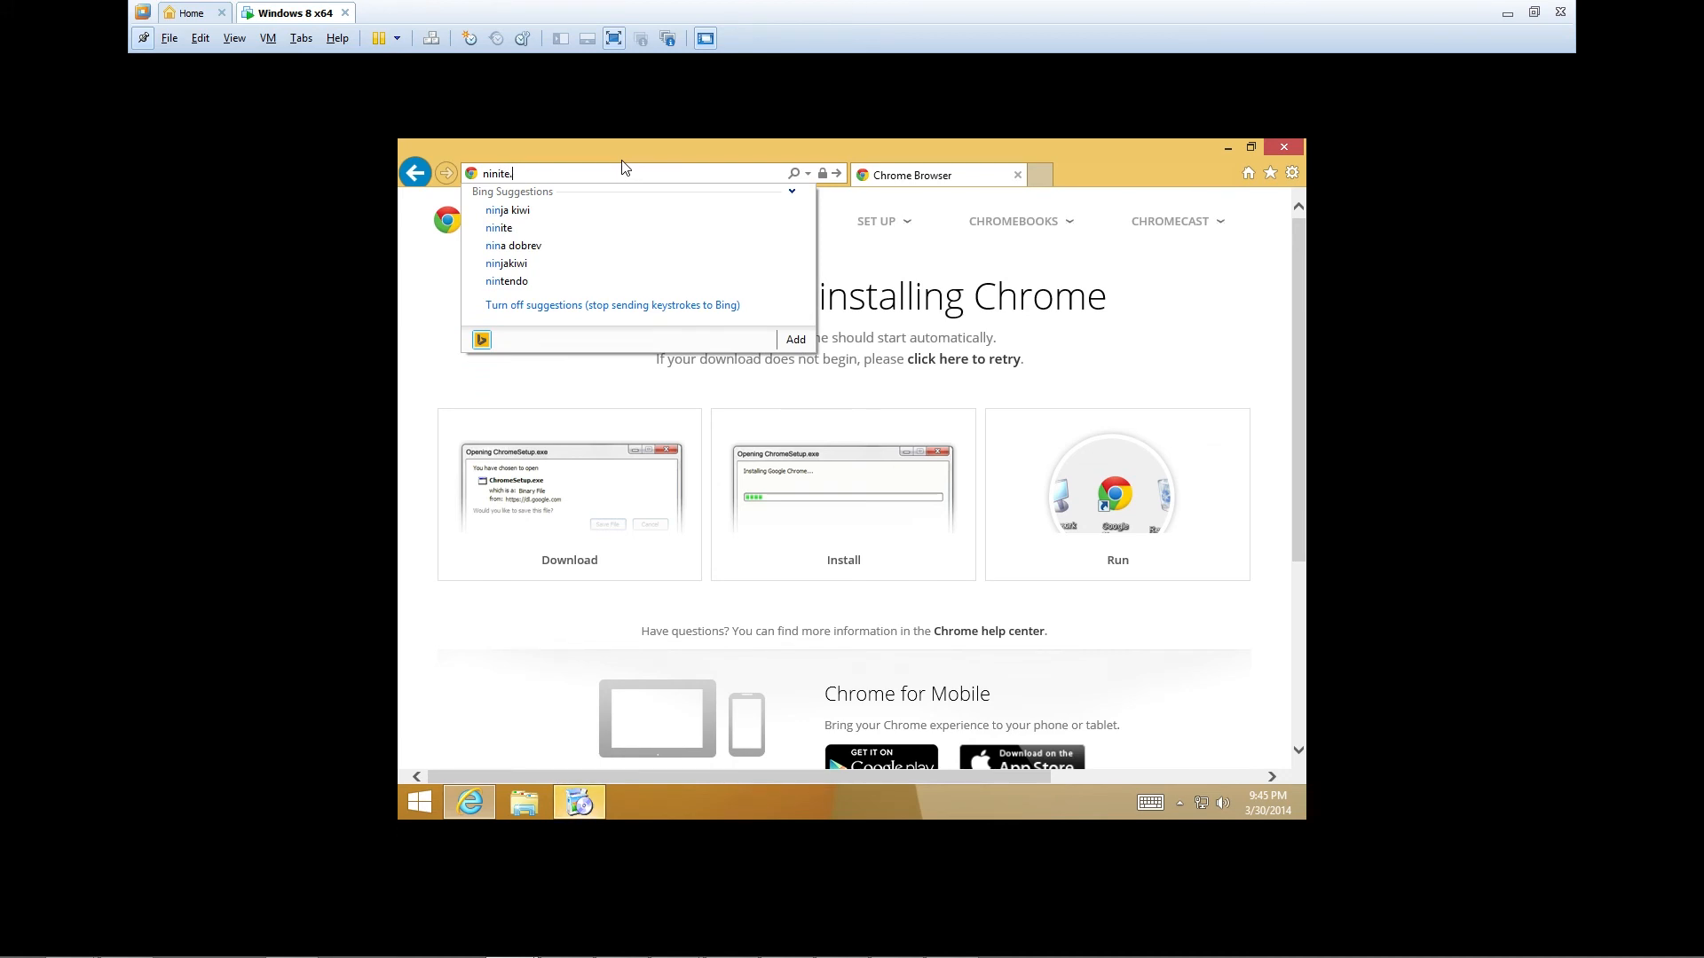
pyautogui.press('Return')
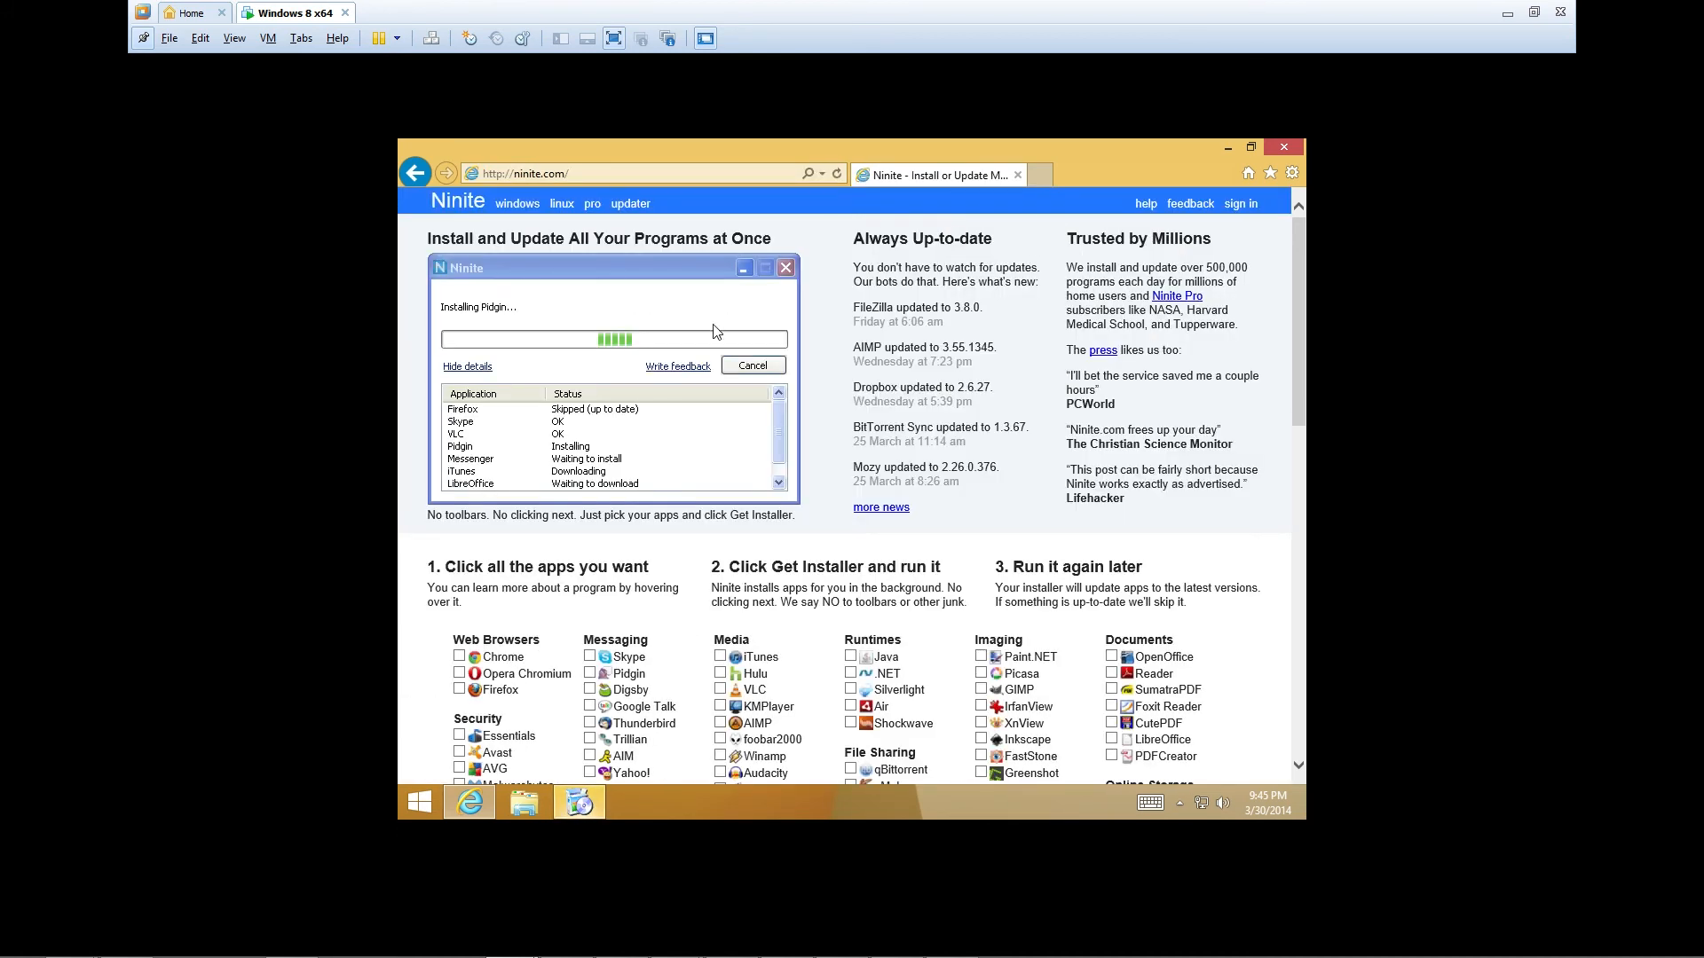
pyautogui.scroll(-3, 810, 480)
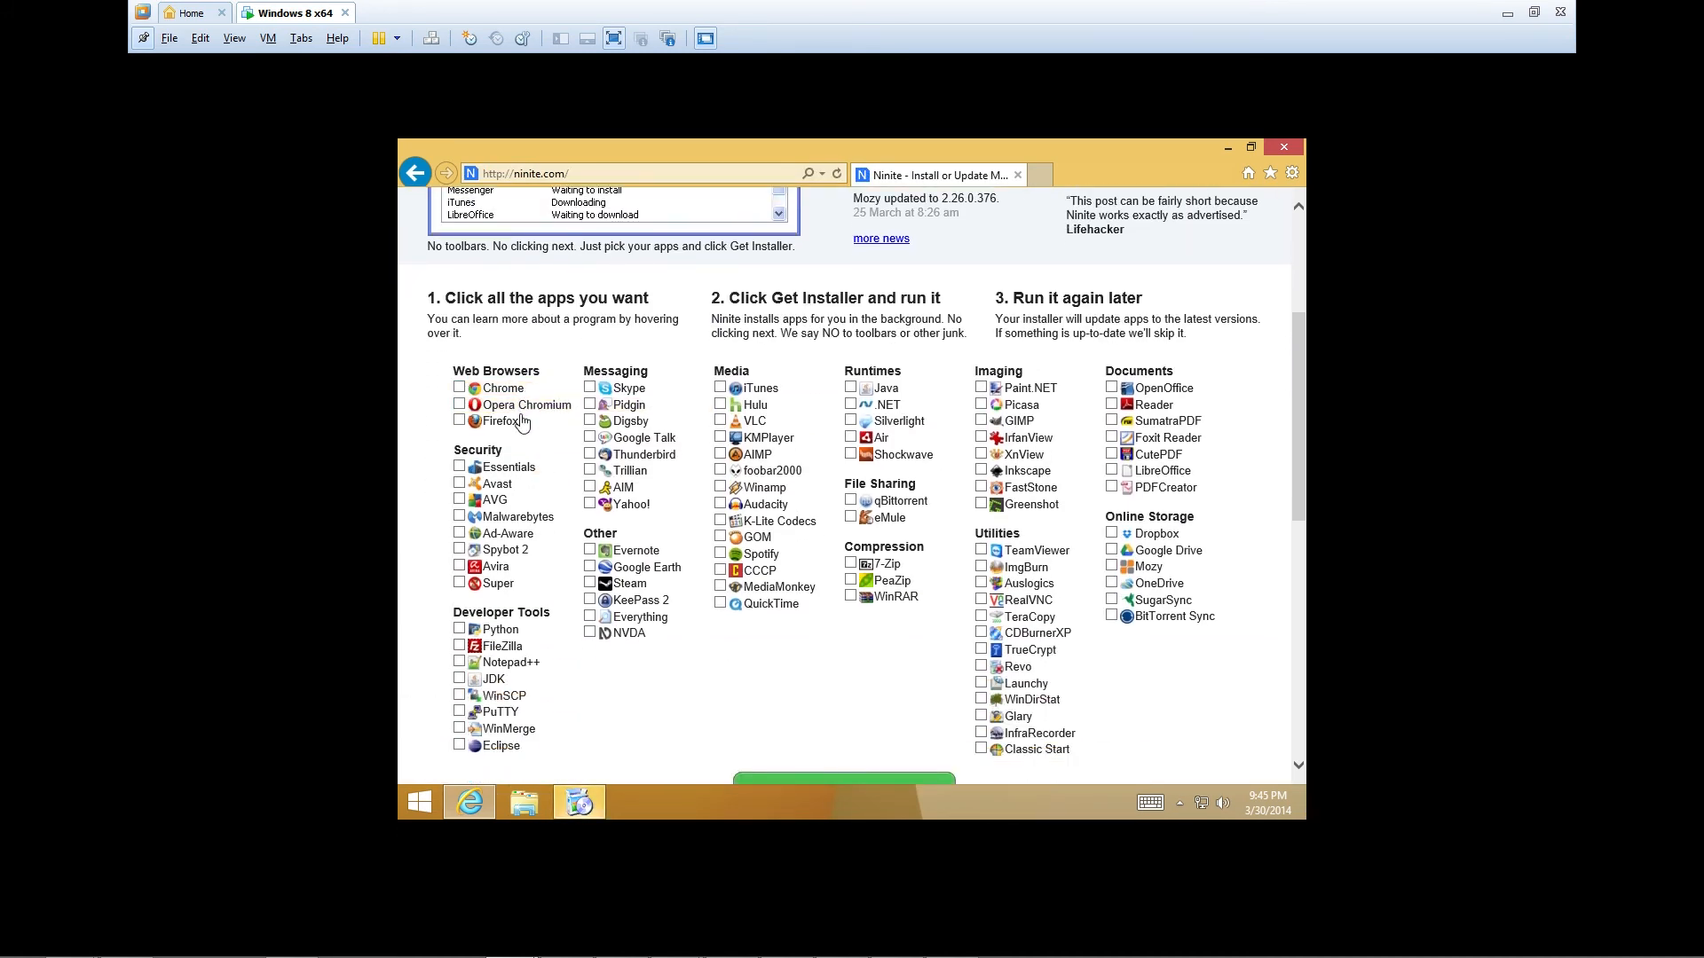
pyautogui.click(587, 813)
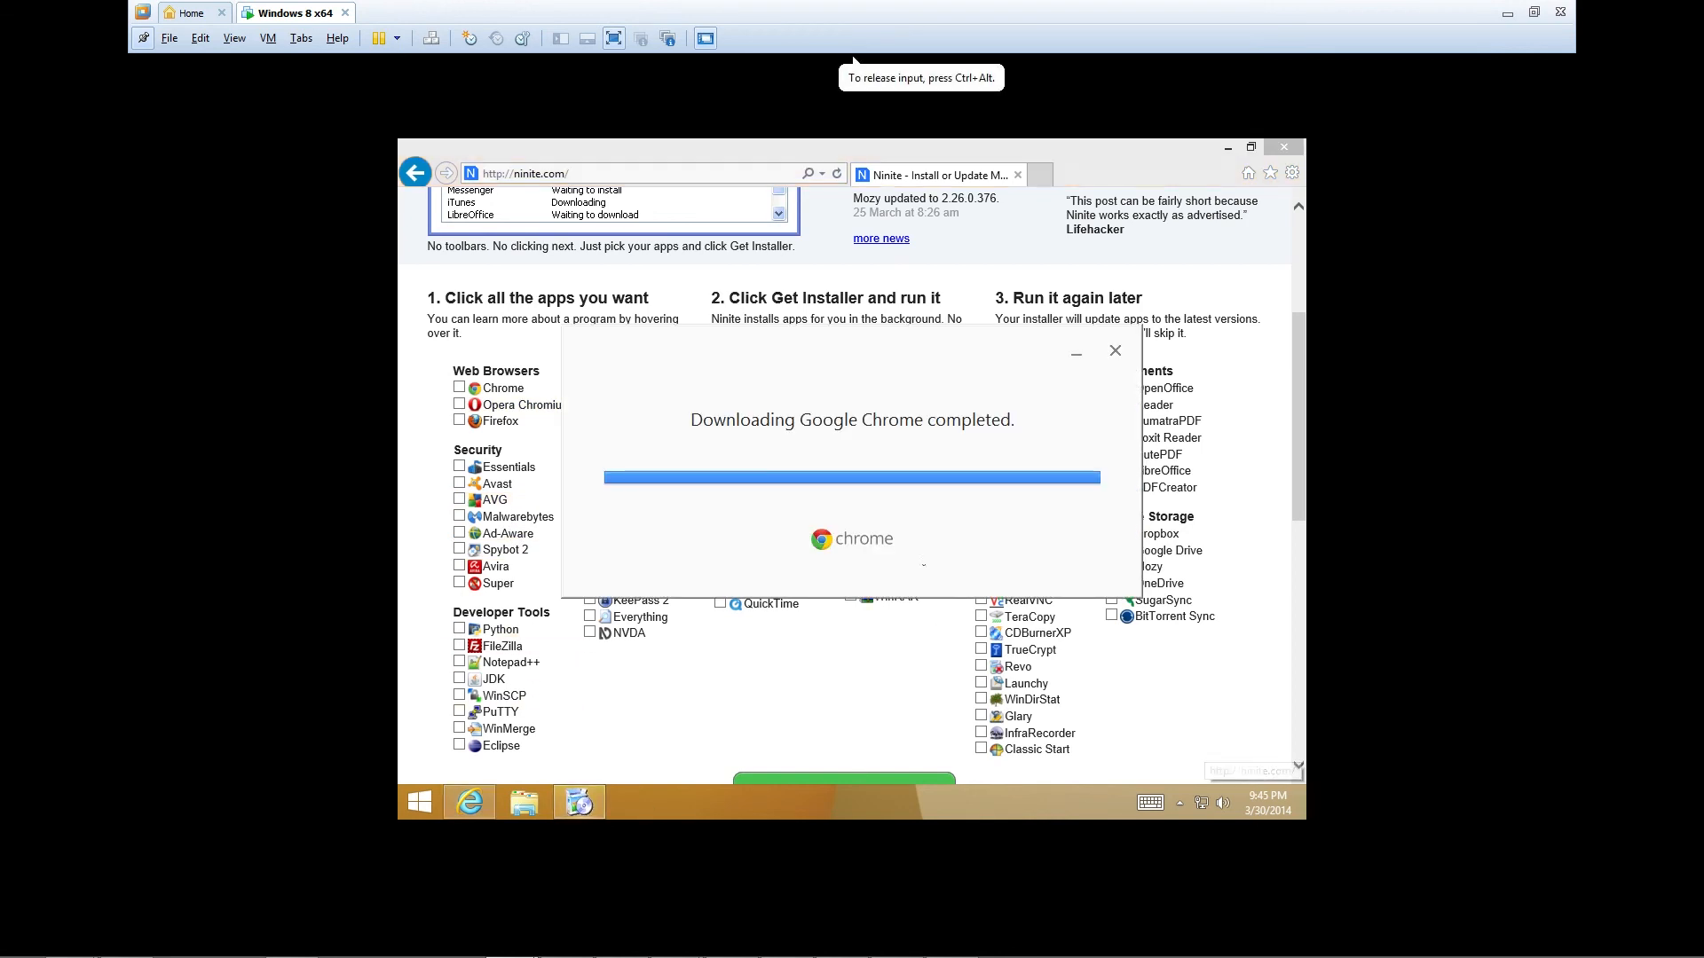
pyautogui.click(587, 806)
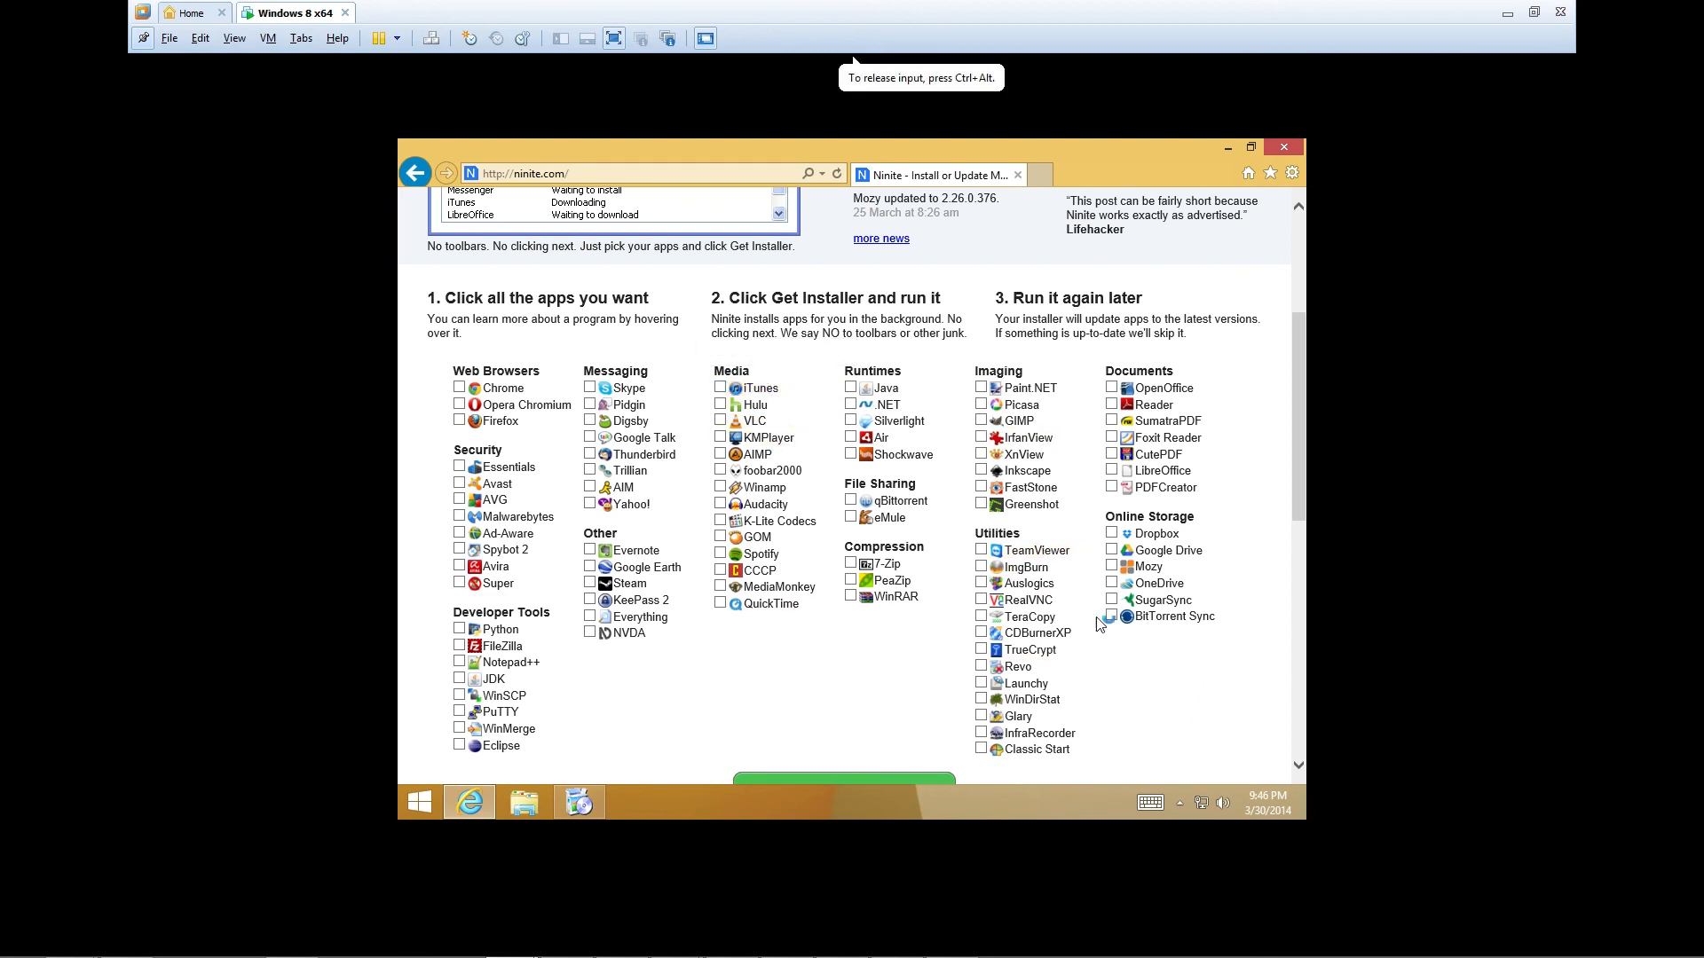
# Select TeraCopy, Dropbox, Greenshot, qBittorrent and WinRAR on Ninite and get the combined installer.
pyautogui.scroll(-2, 1158, 645)
pyautogui.click(1021, 437)
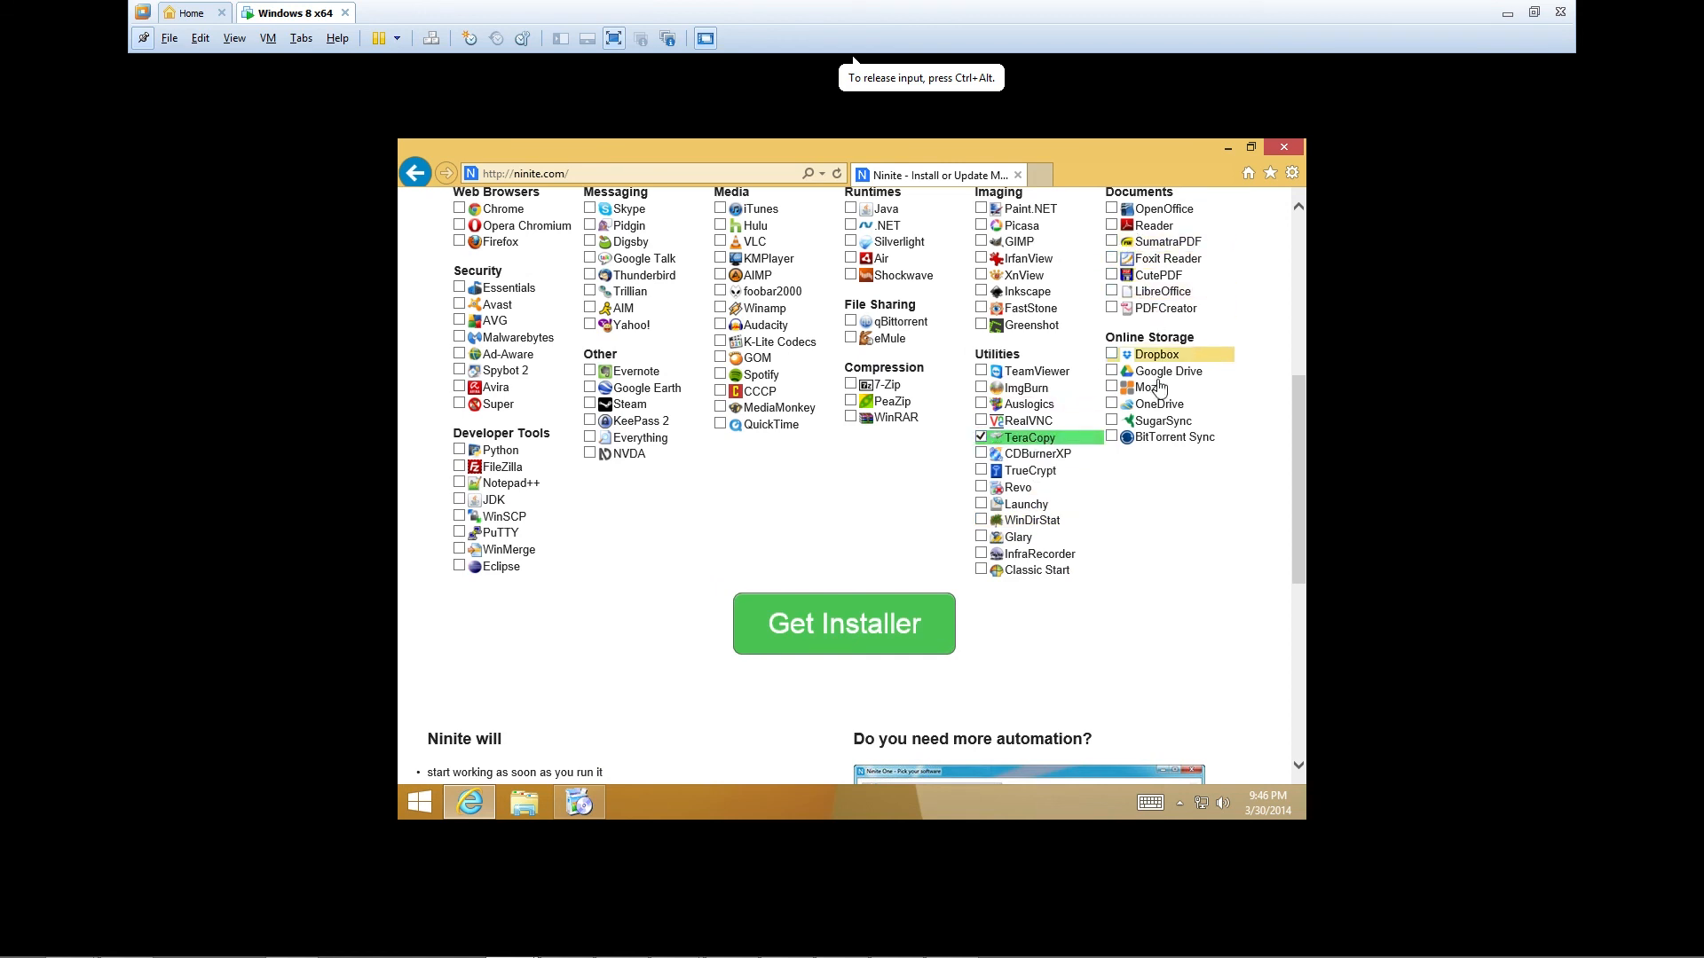
pyautogui.click(1154, 354)
pyautogui.click(1030, 324)
pyautogui.click(925, 323)
pyautogui.click(897, 419)
pyautogui.click(848, 625)
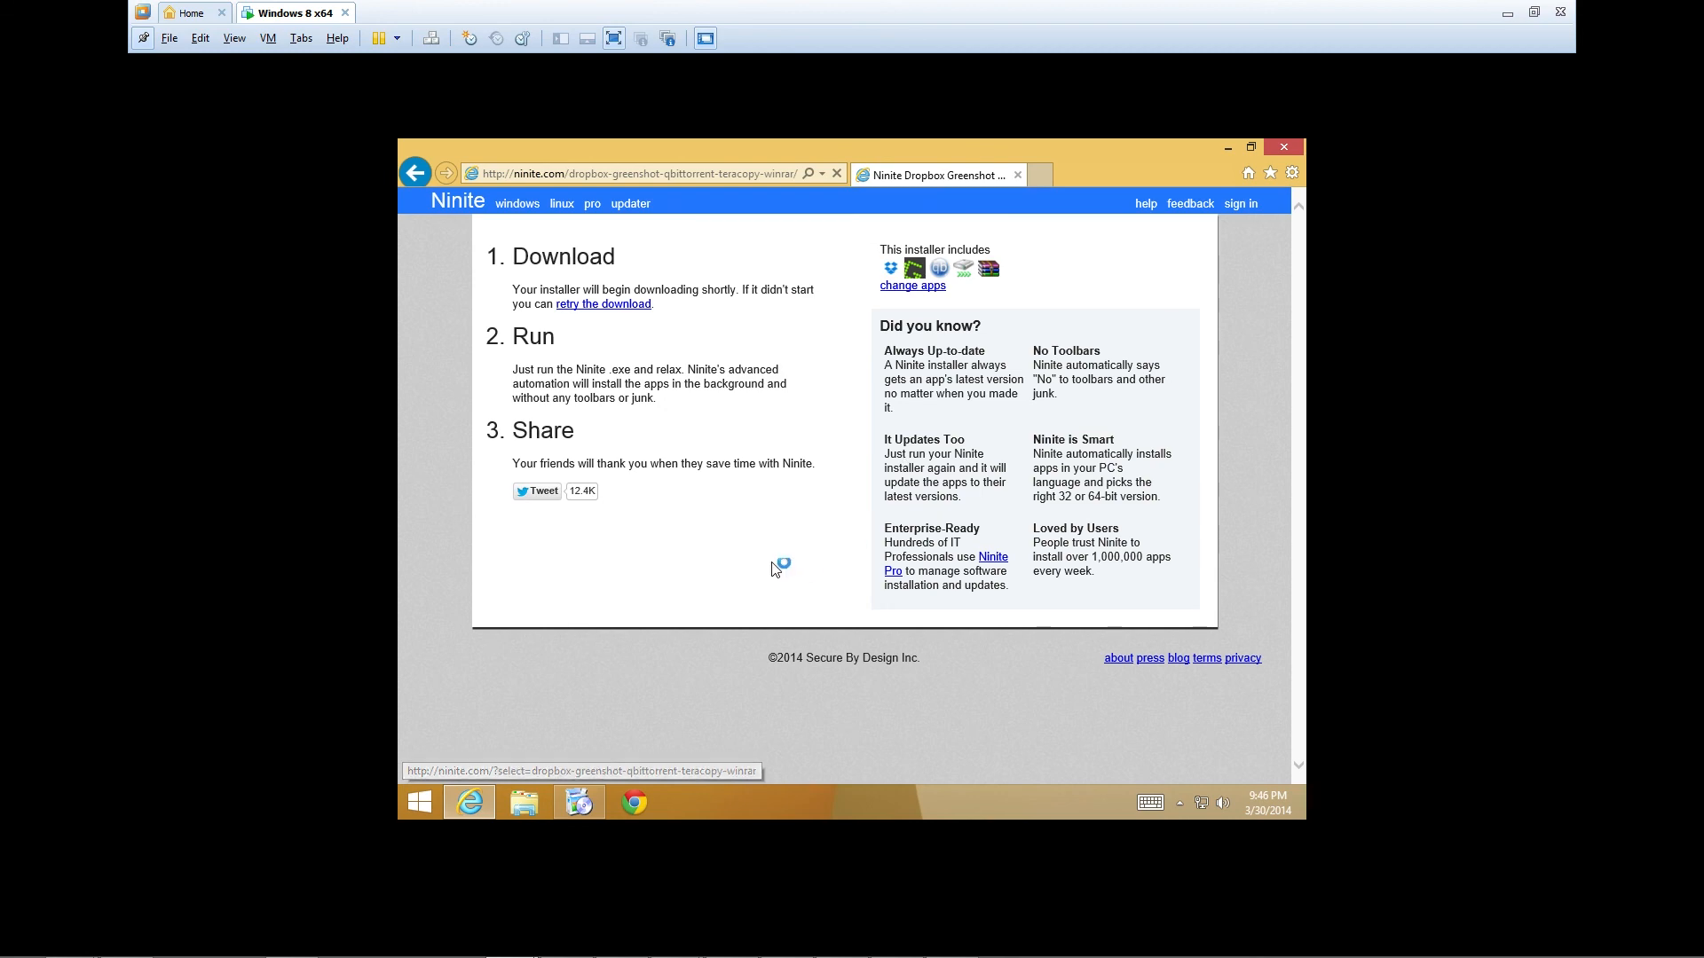